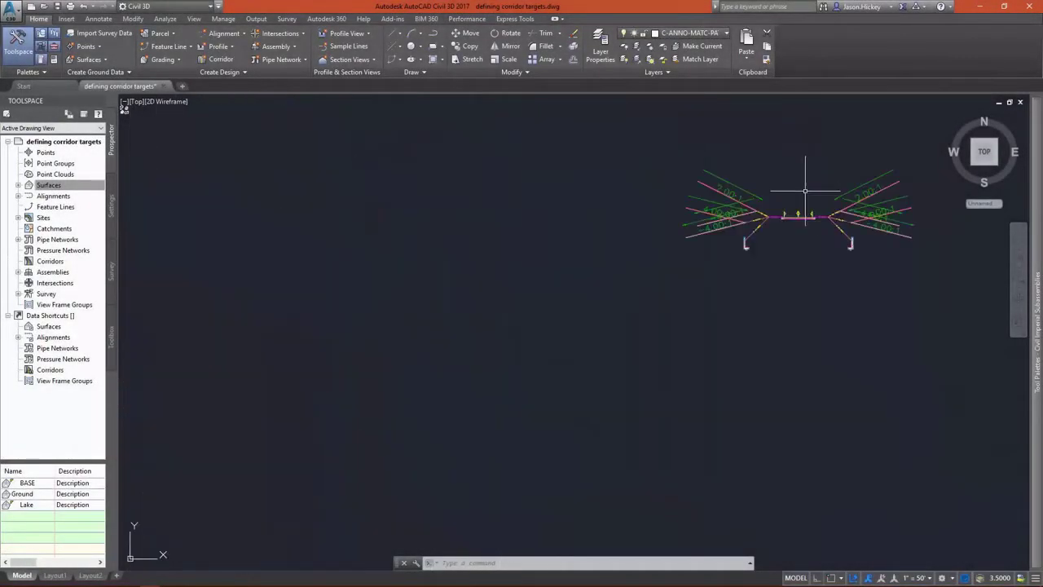
Zoom in and out around the drawing to inspect the assembly and road alignment.
scroll(805, 191, "up", 5)
scroll(401, 182, "down", 3)
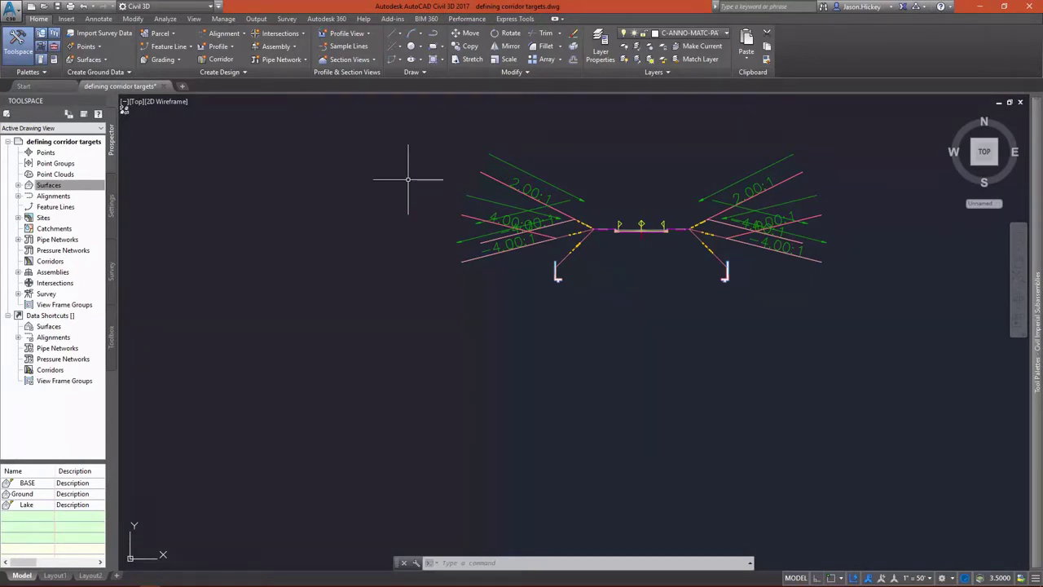
scroll(694, 154, "down", 10)
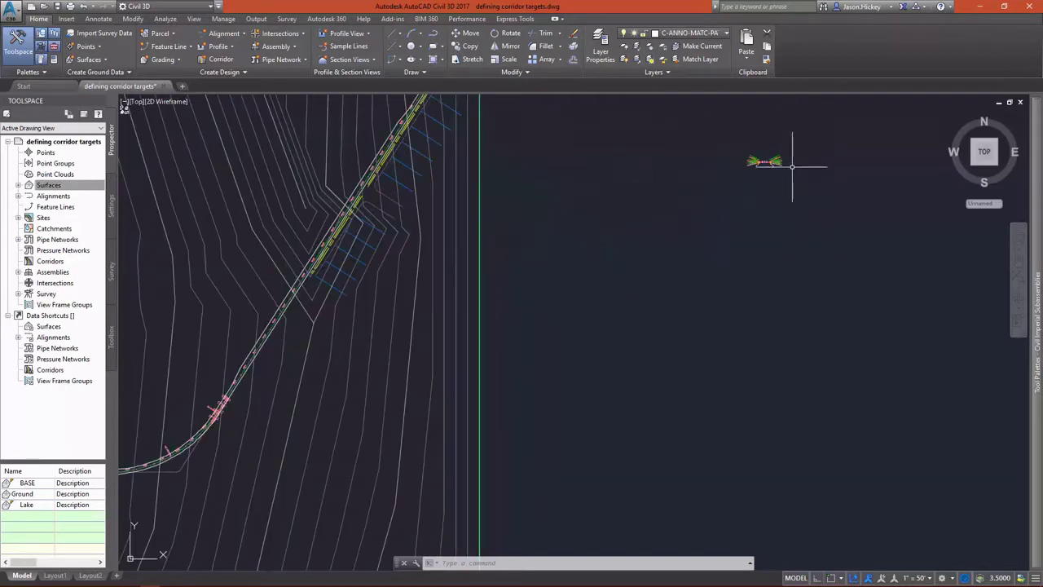
scroll(803, 170, "down", 6)
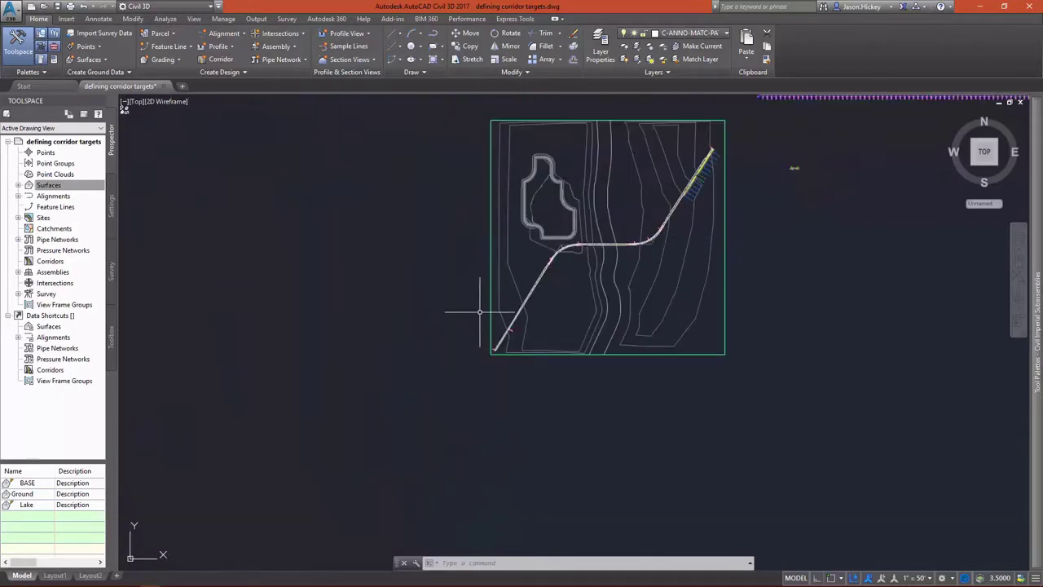
scroll(481, 311, "up", 4)
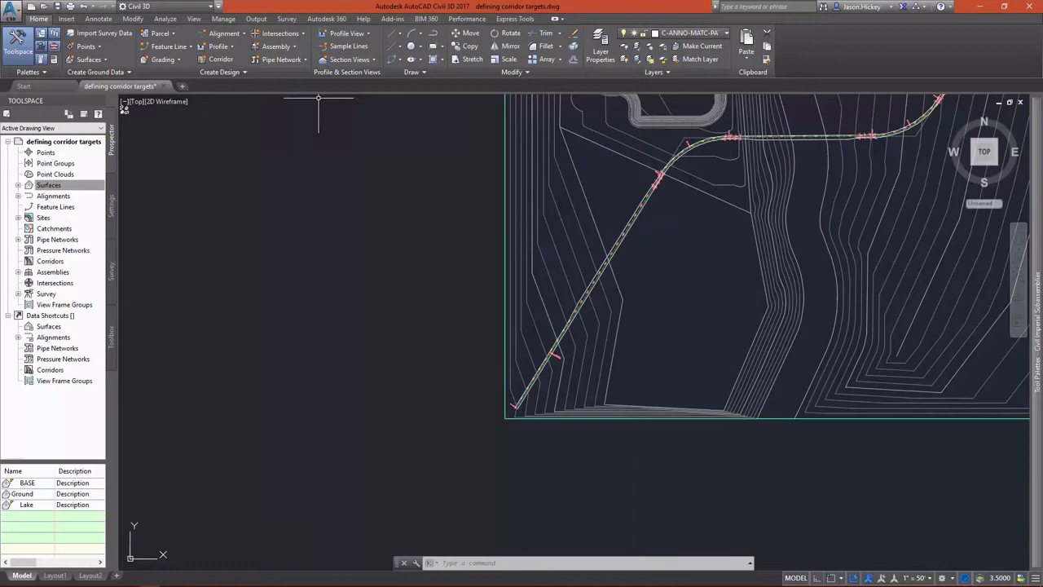
Name the new corridor RuralRoad with profile FGCL, assembly 2_Lane_Widening and target surface Ground.
left_click(230, 59)
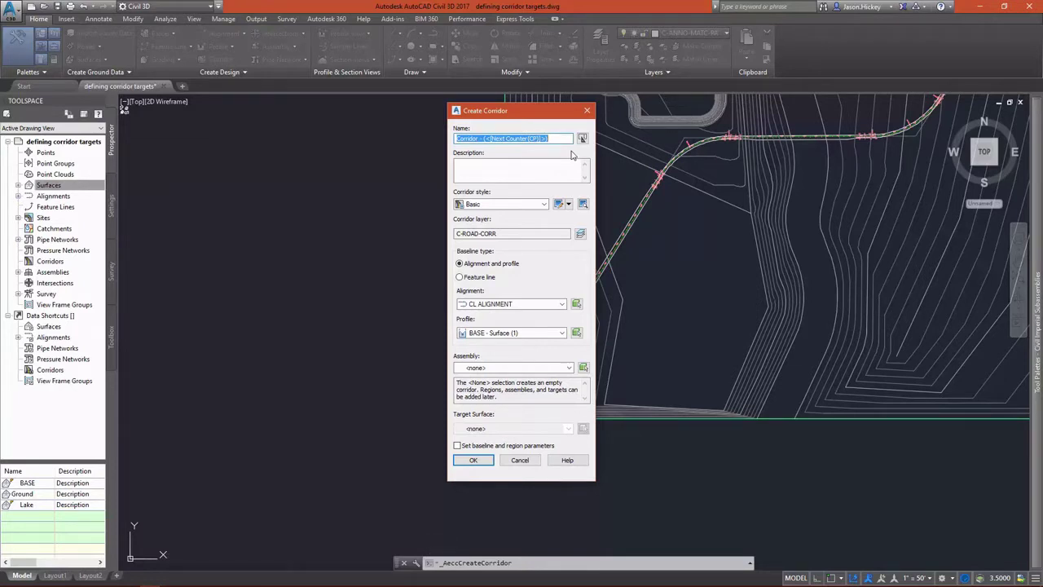
type("RuralRoad")
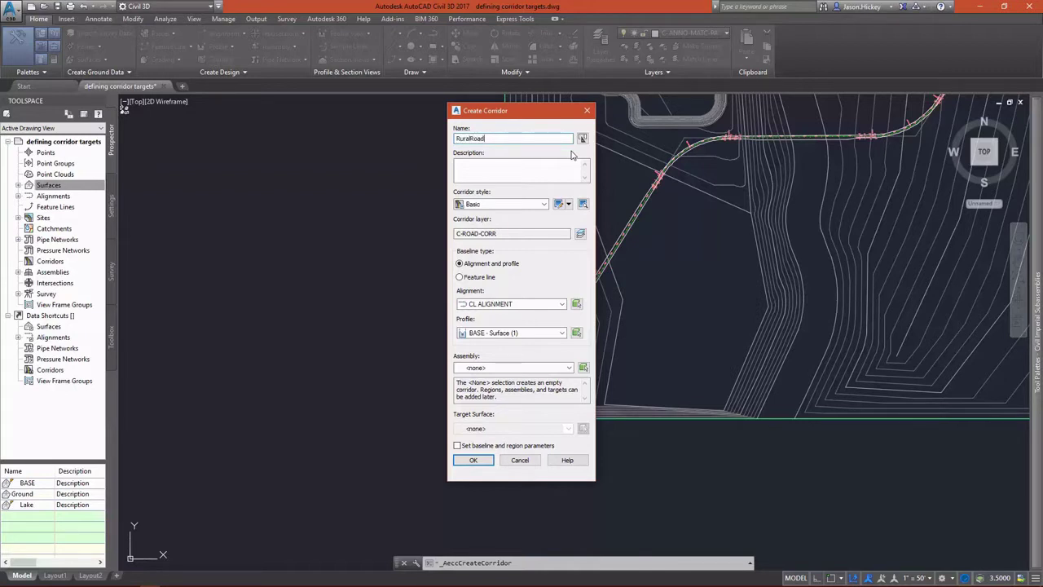
left_click(522, 334)
left_click(493, 350)
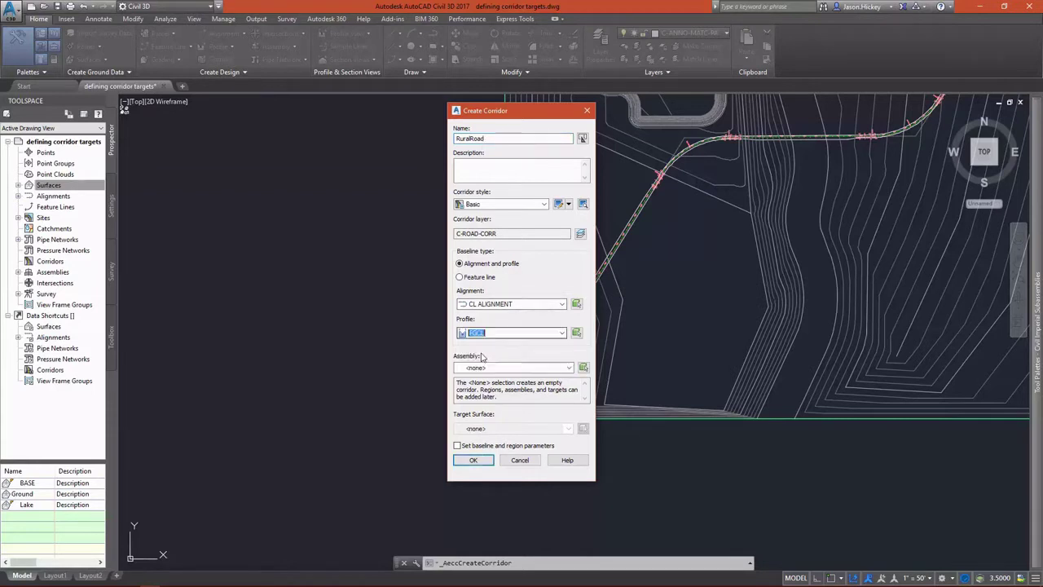
left_click(488, 368)
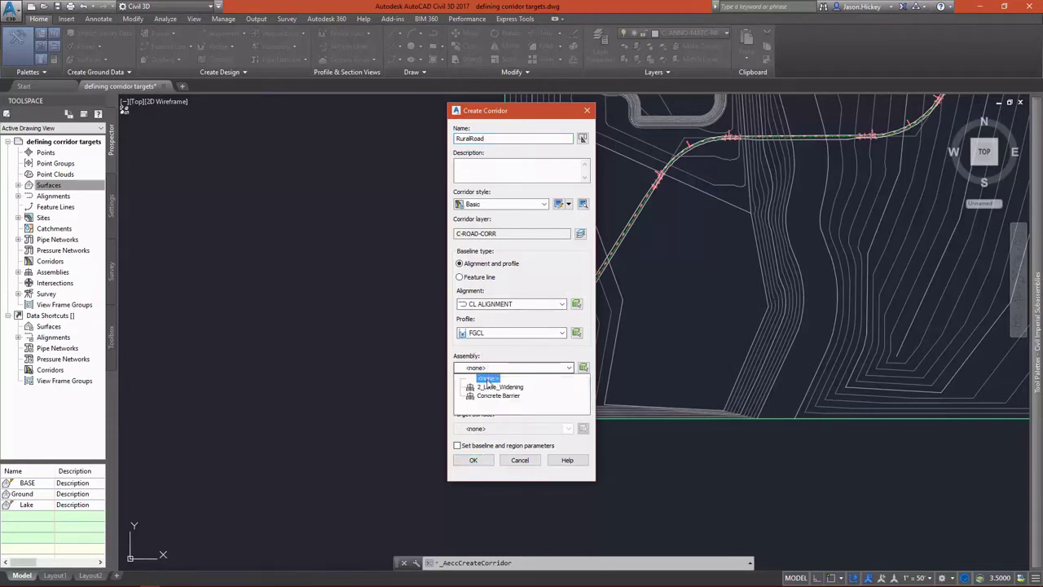
left_click(487, 387)
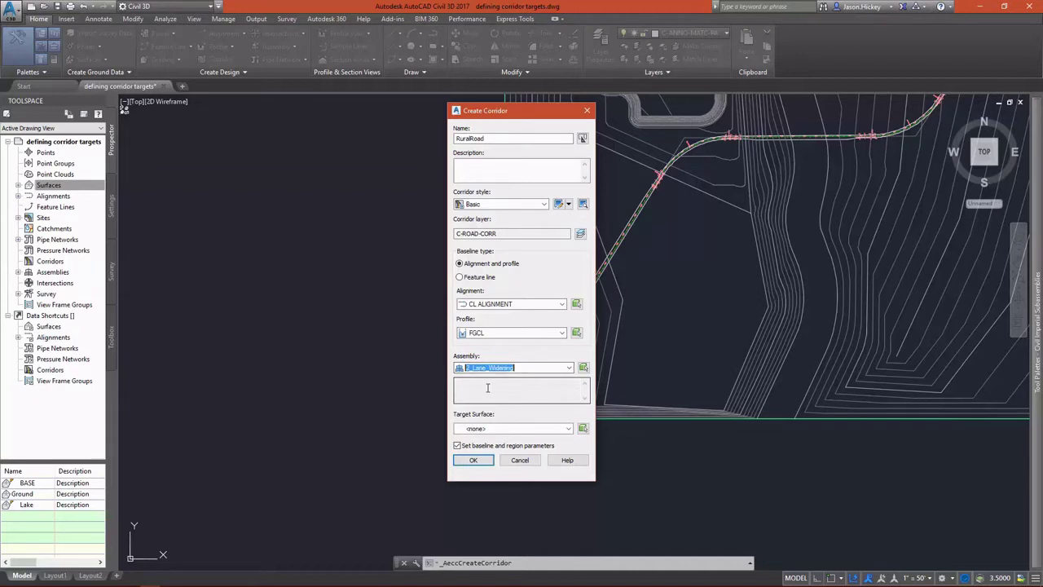
left_click(492, 428)
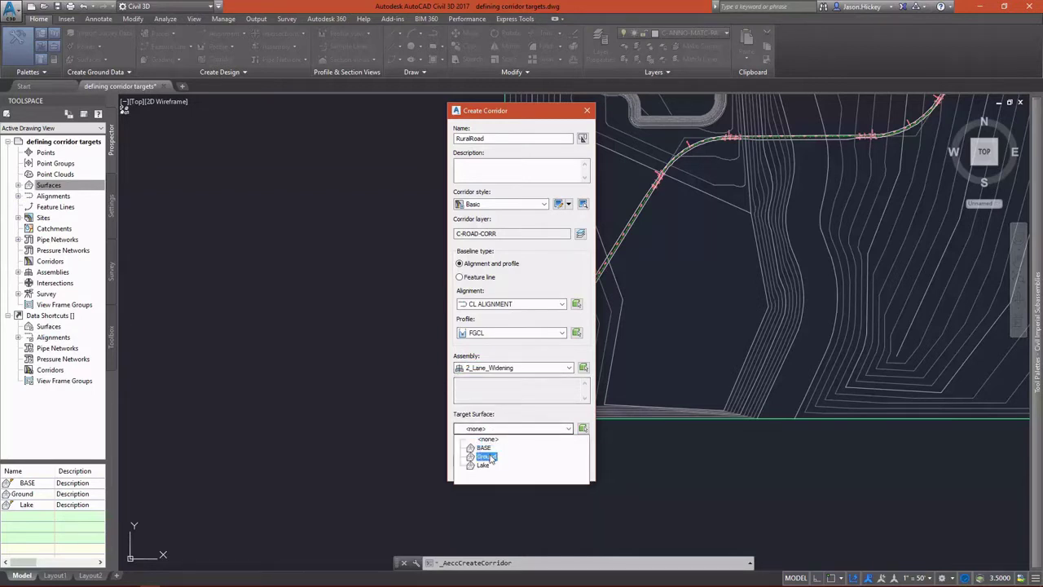
left_click(487, 456)
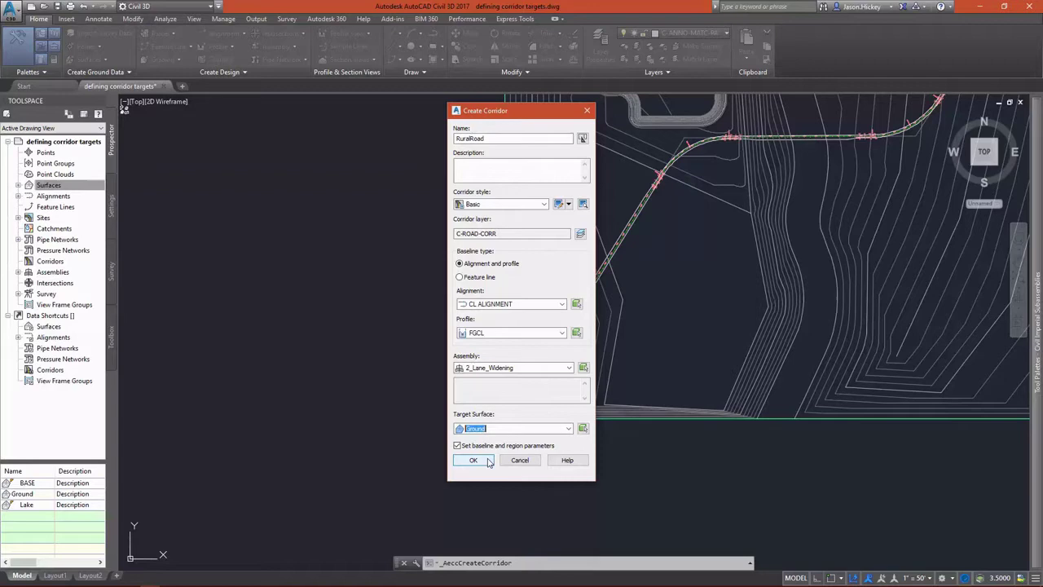
left_click(473, 461)
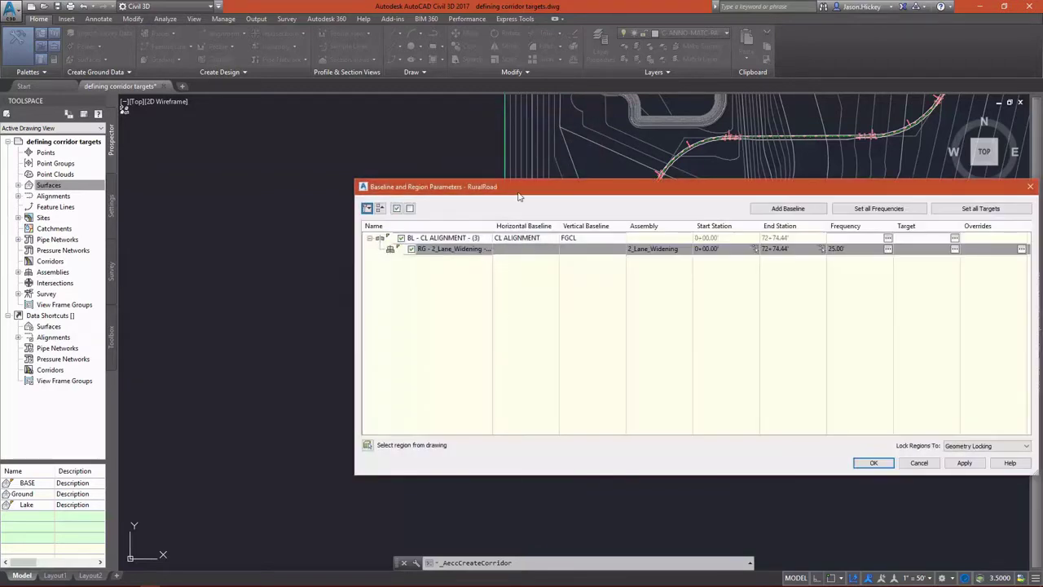
Move the region parameters dialog aside and bring up the frequency settings for all regions.
left_click_drag(517, 181, 329, 119)
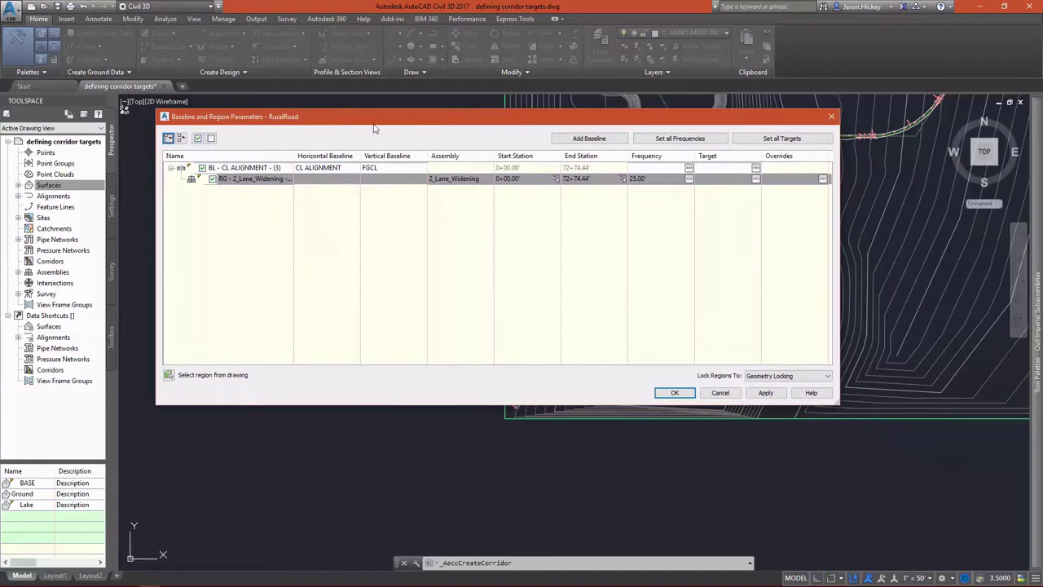
left_click(701, 140)
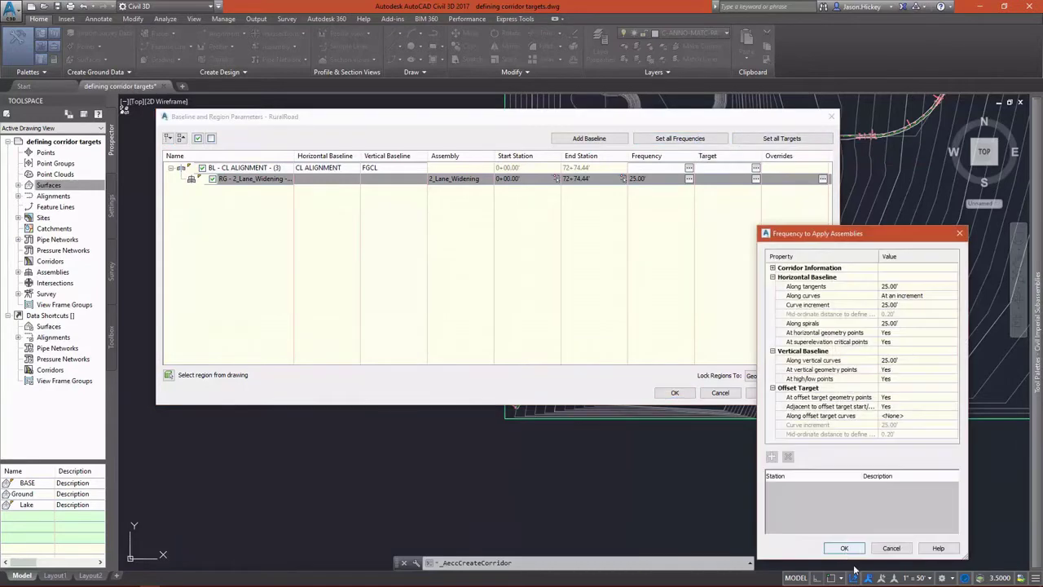
Set curve increment and vertical-curve frequency to 10.00', keeping tangents 25.00' and offset target curves <None>.
left_click(903, 286)
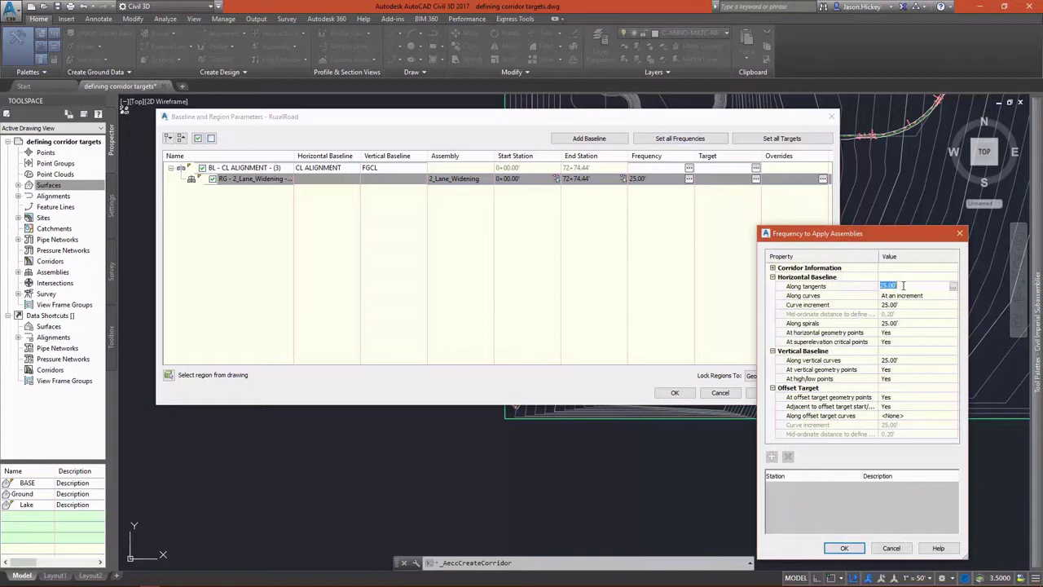
key("Return")
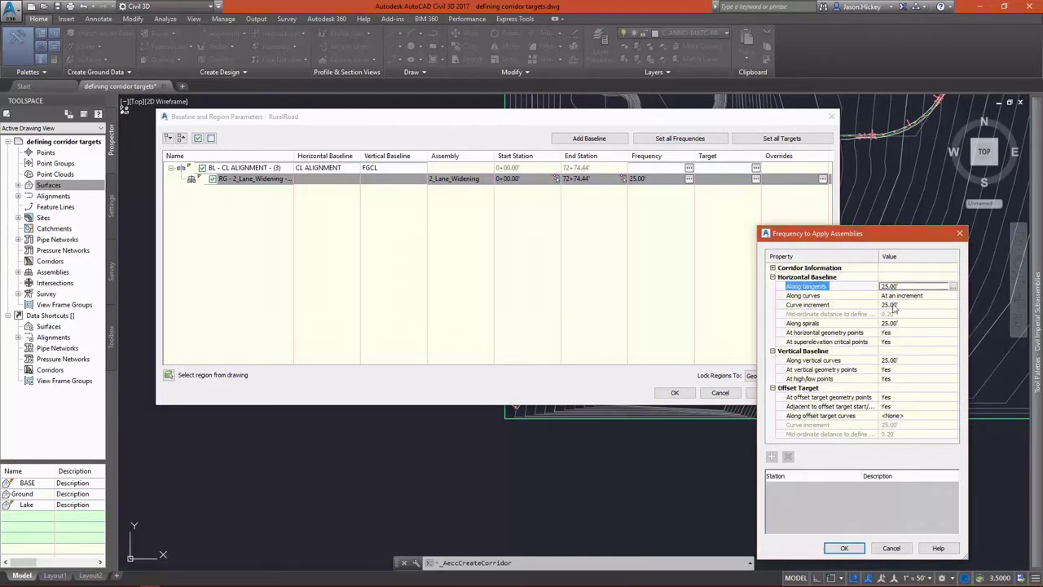
left_click(893, 305)
type("10")
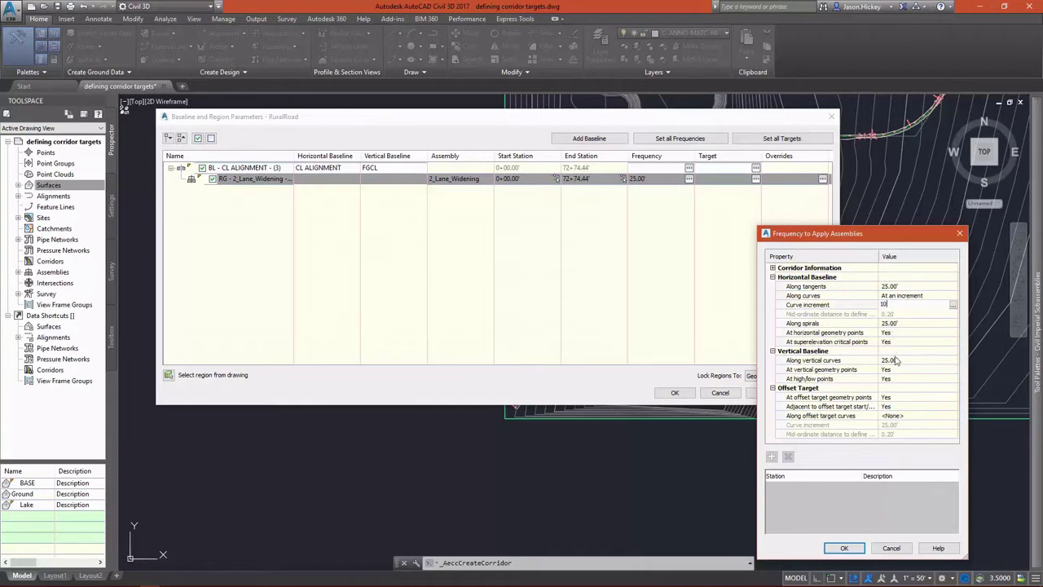
key("Return")
left_click(896, 359)
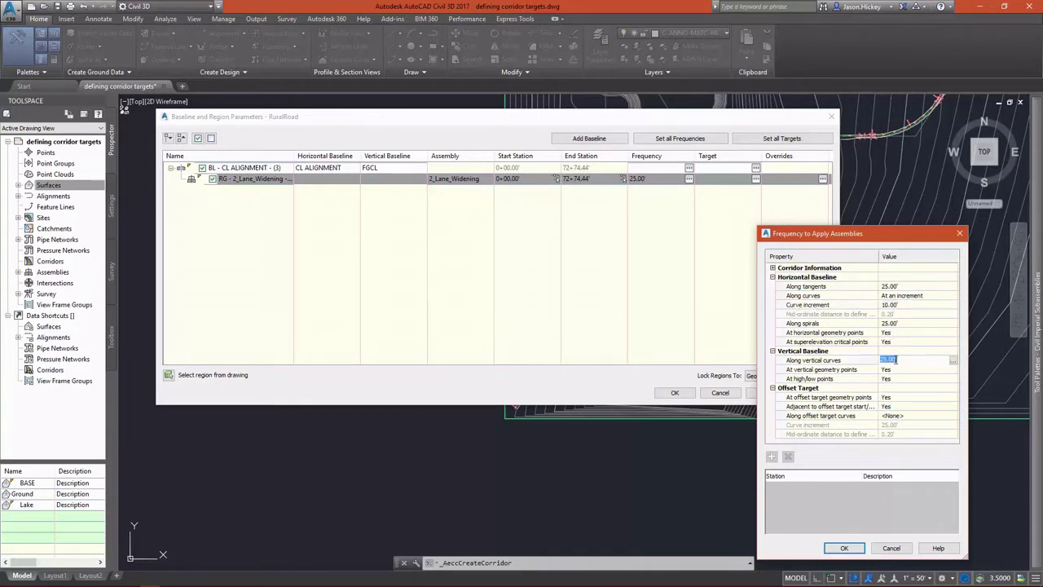
type("10")
key("Return")
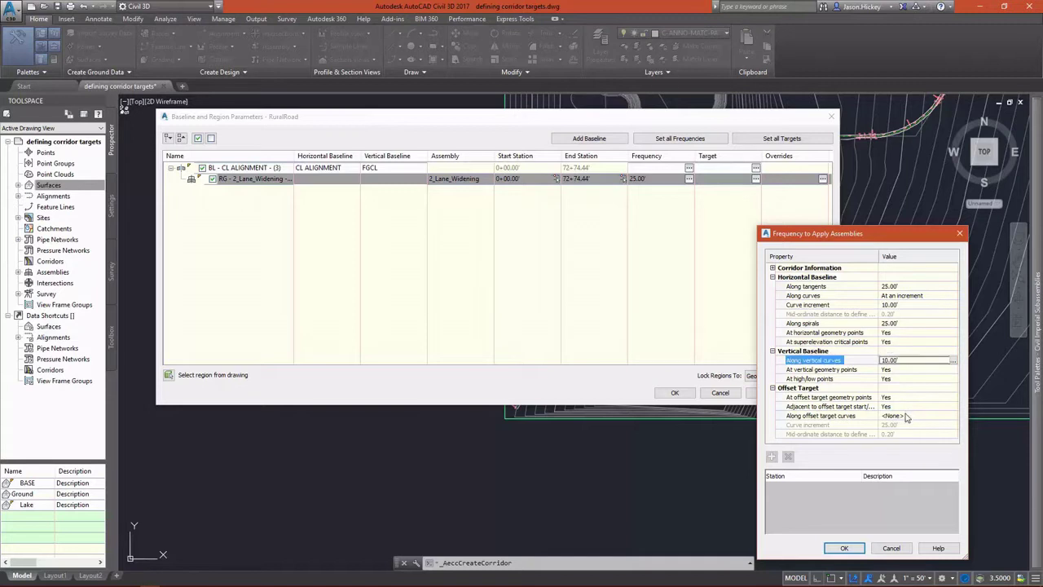
left_click(907, 416)
left_click(906, 418)
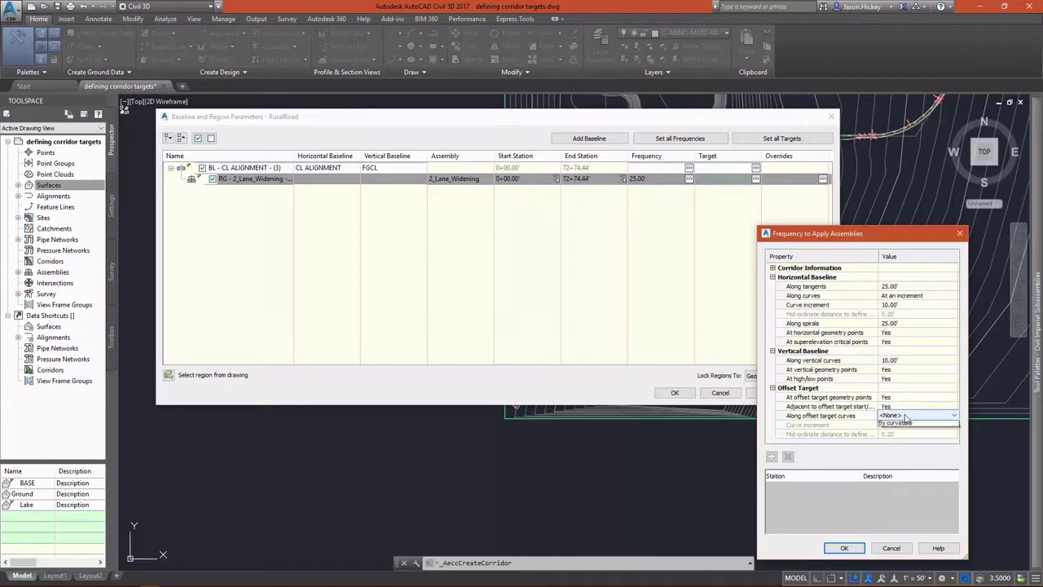
left_click(905, 419)
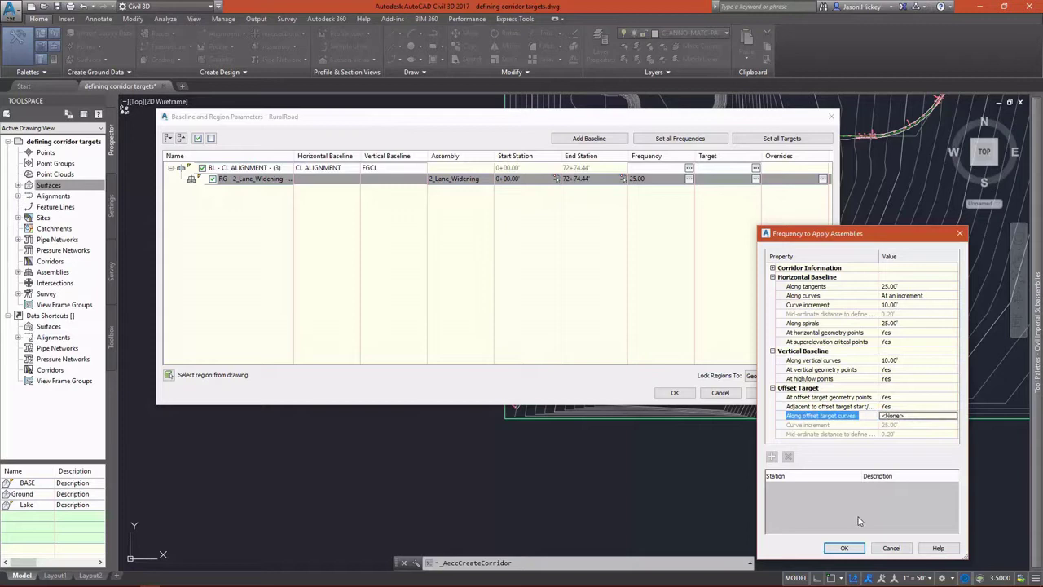
left_click(845, 545)
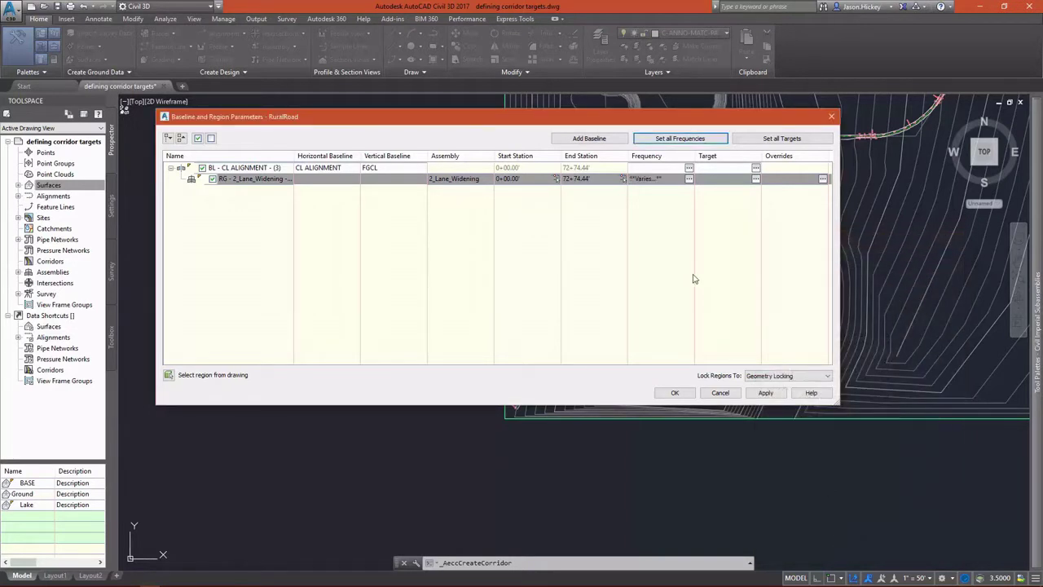
Review the Target Mapping for all regions, with surface targets set to Ground, and accept it.
left_click(758, 141)
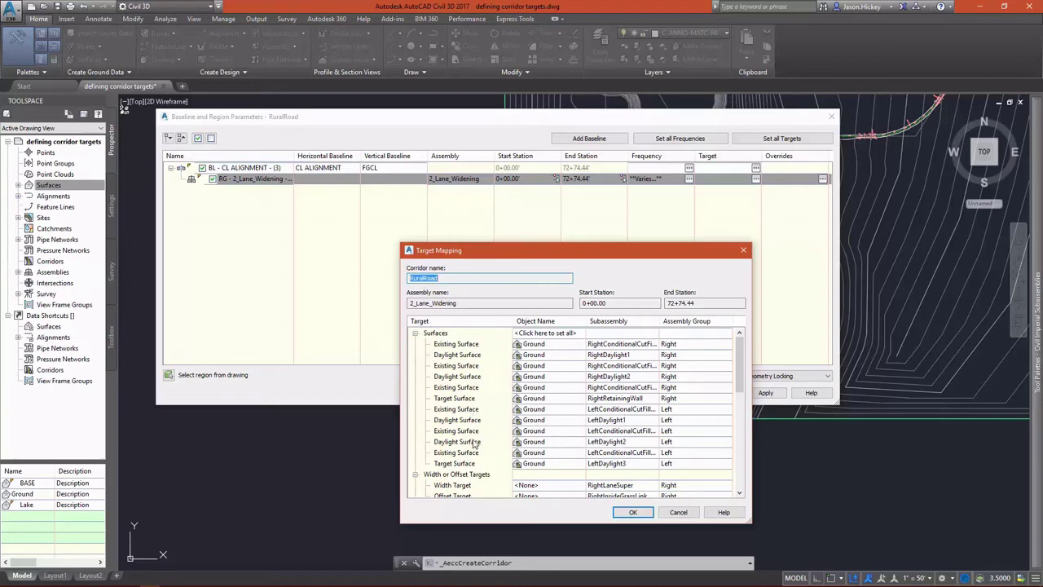
scroll(481, 464, "down", 6)
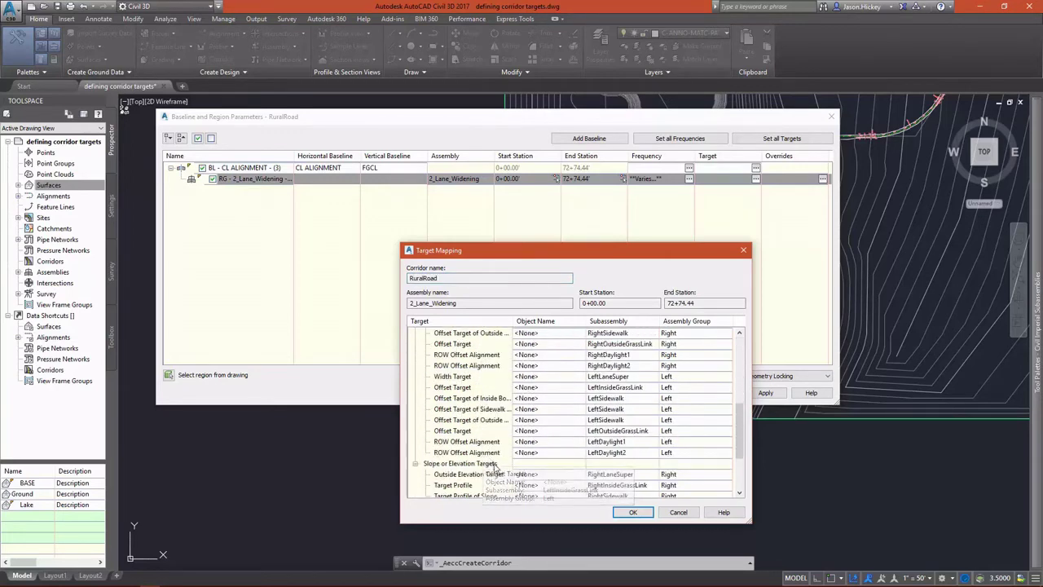
left_click(633, 512)
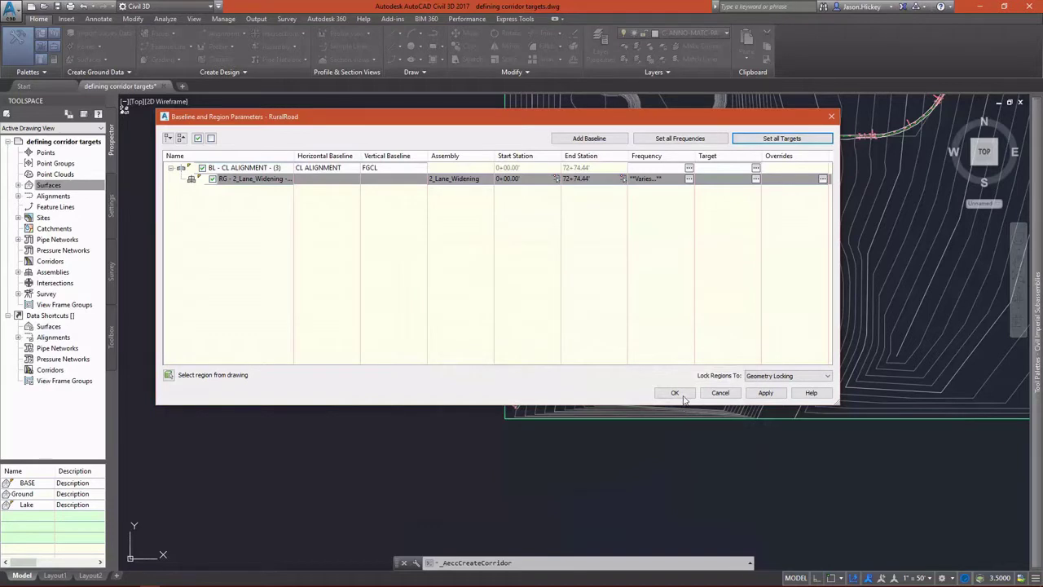
Build the RuralRoad corridor, then display it in the Object Viewer.
left_click(683, 396)
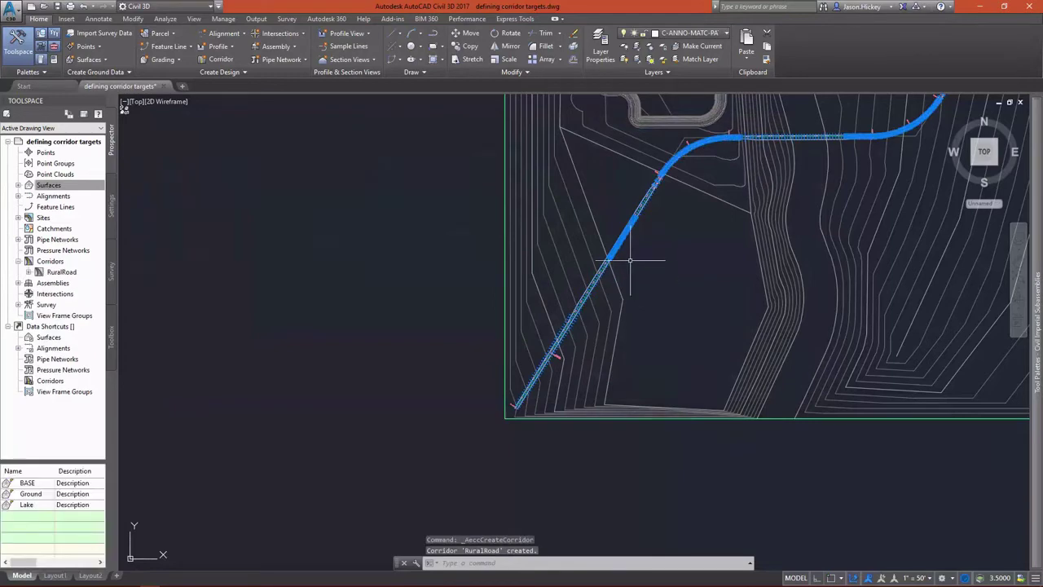
scroll(775, 139, "up", 10)
left_click(326, 259)
right_click(330, 271)
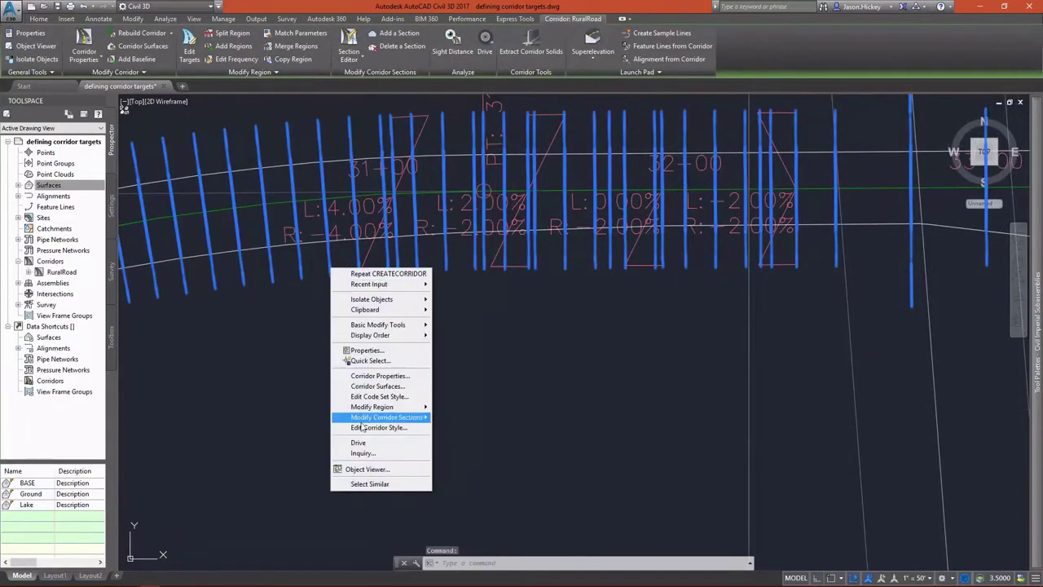
left_click(366, 468)
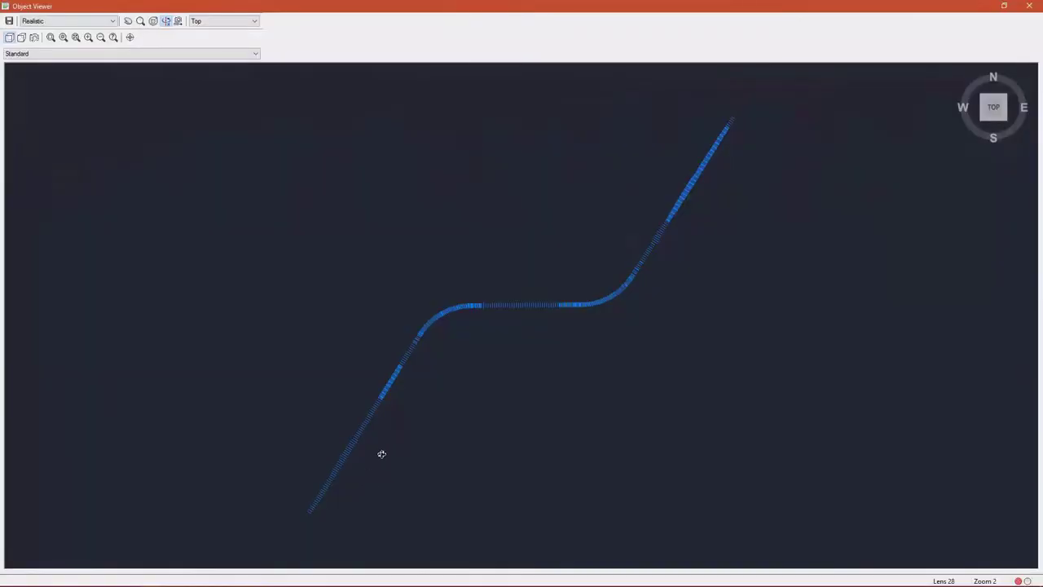
left_click_drag(382, 454, 276, 257)
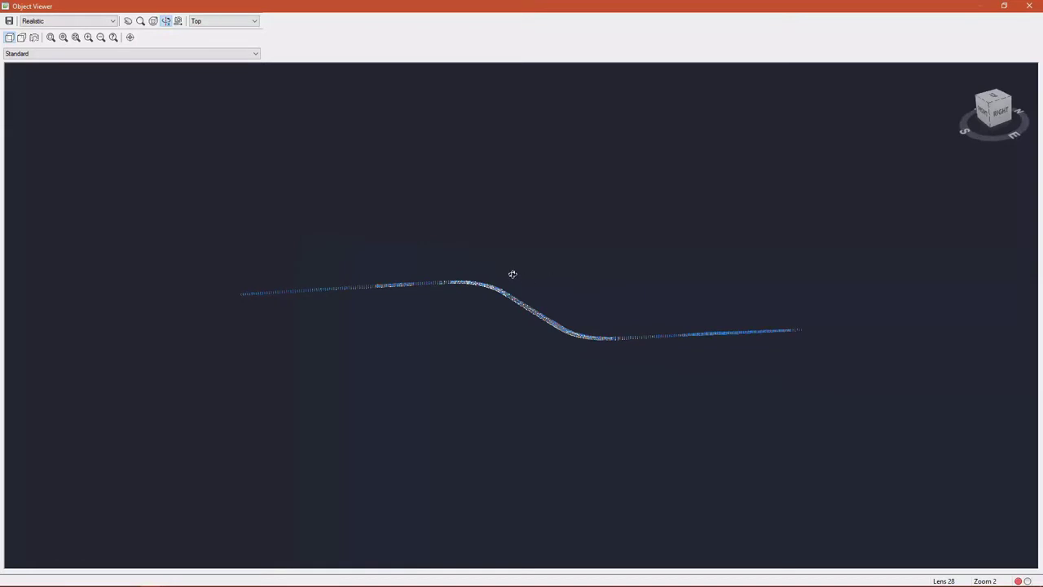
right_click(483, 229)
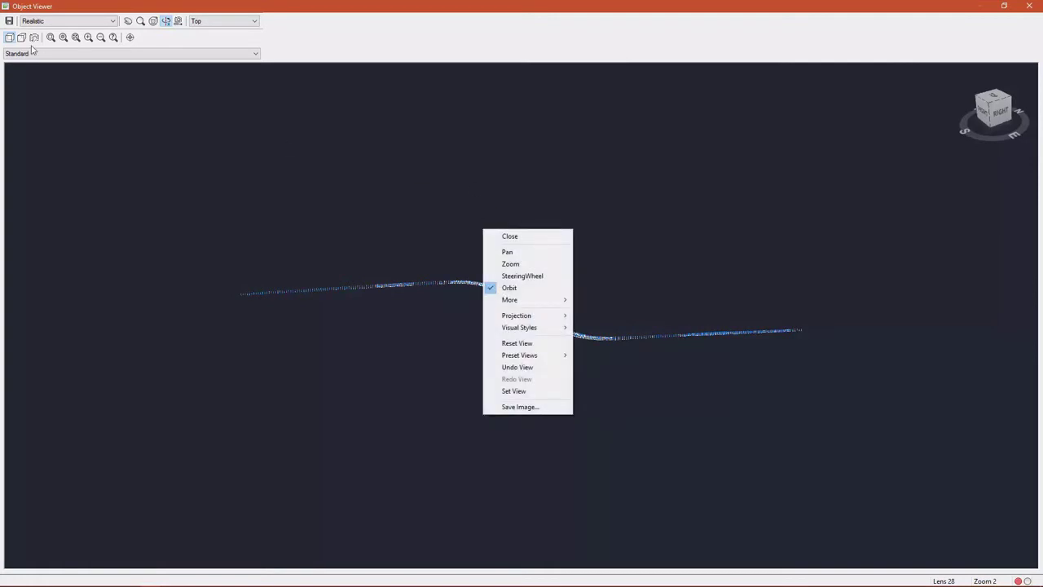
left_click(56, 39)
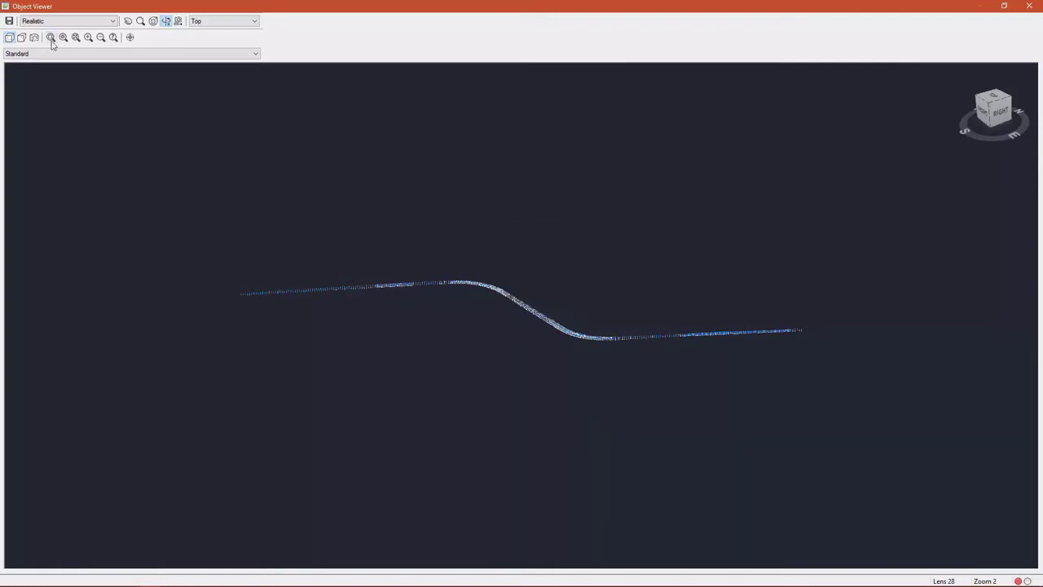
left_click(505, 268)
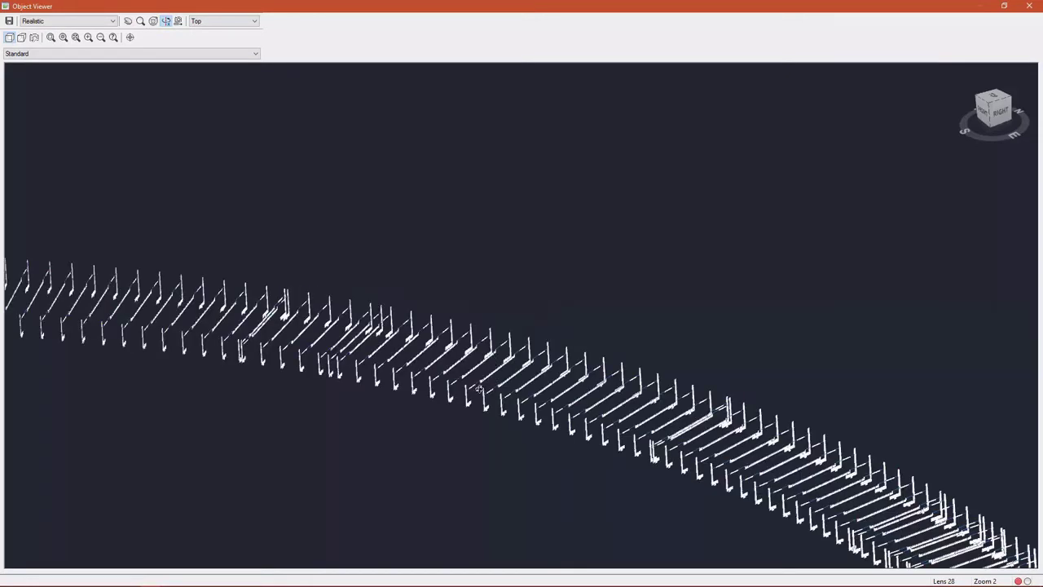
scroll(459, 440, "up", 1)
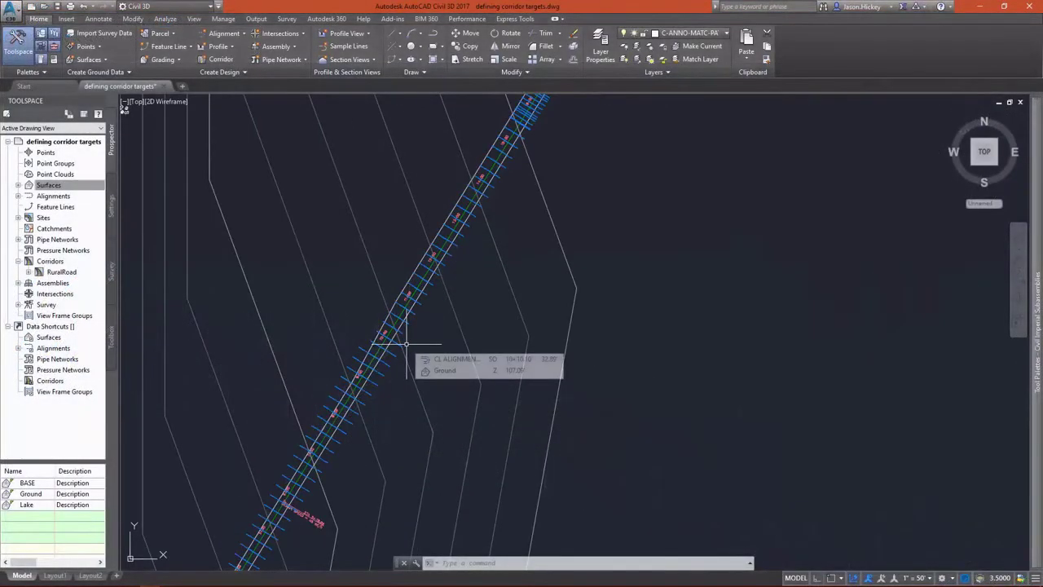
Apply the All Codes - Visualization code set style to the RuralRoad corridor.
left_click(395, 356)
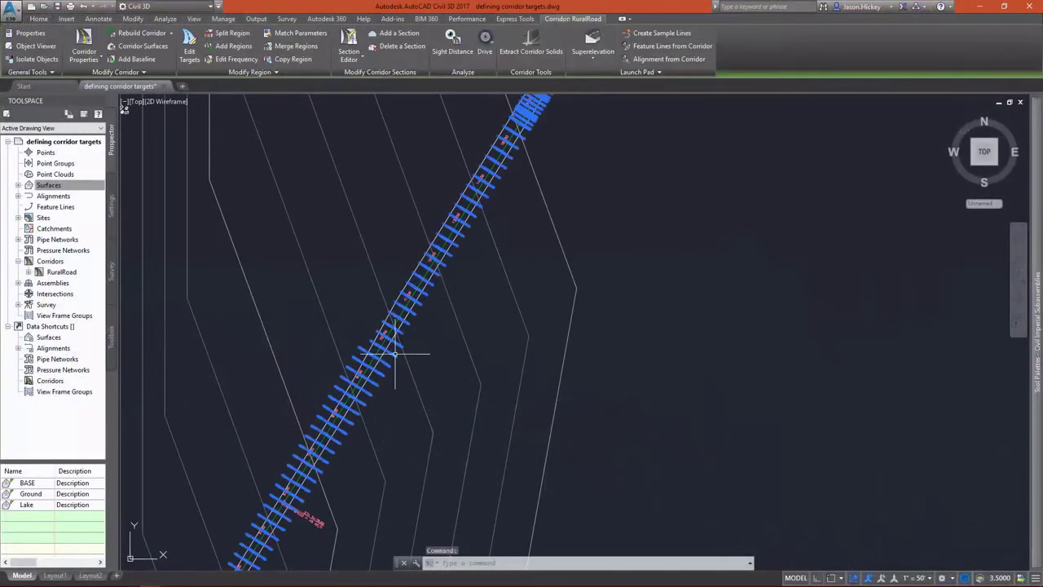
right_click(396, 356)
left_click(438, 483)
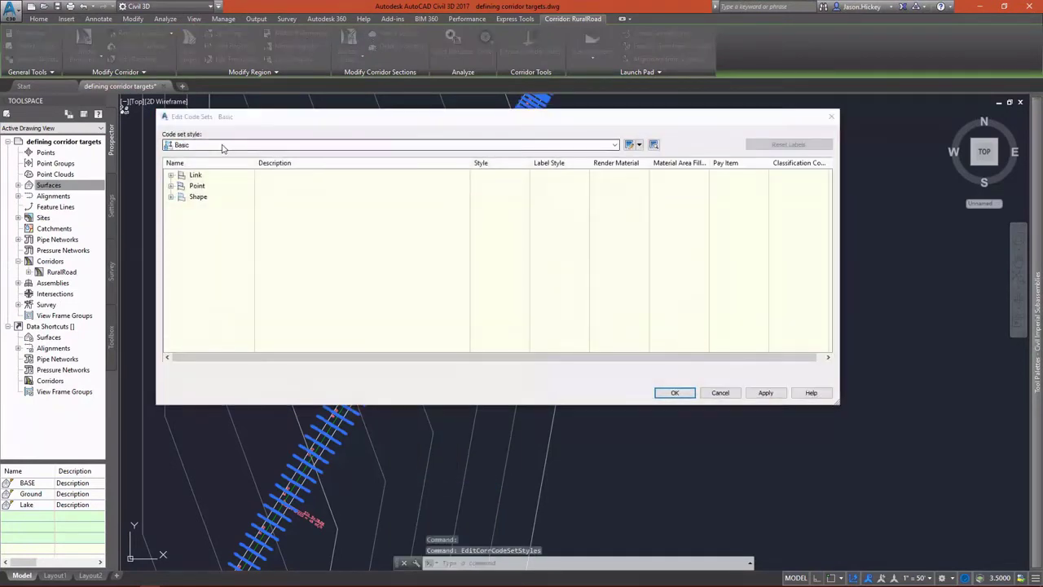
left_click(225, 149)
left_click(224, 177)
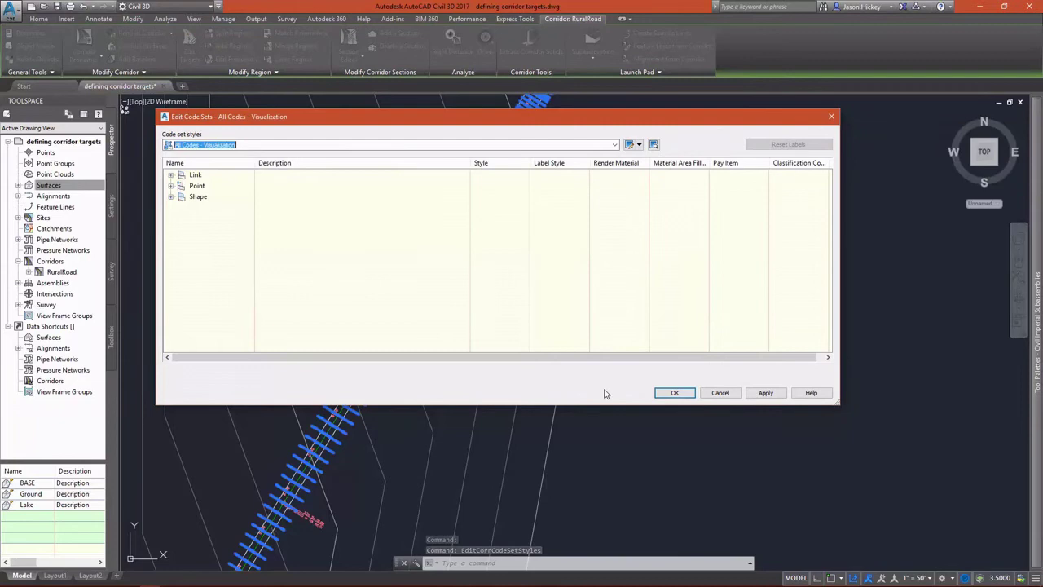
left_click(674, 392)
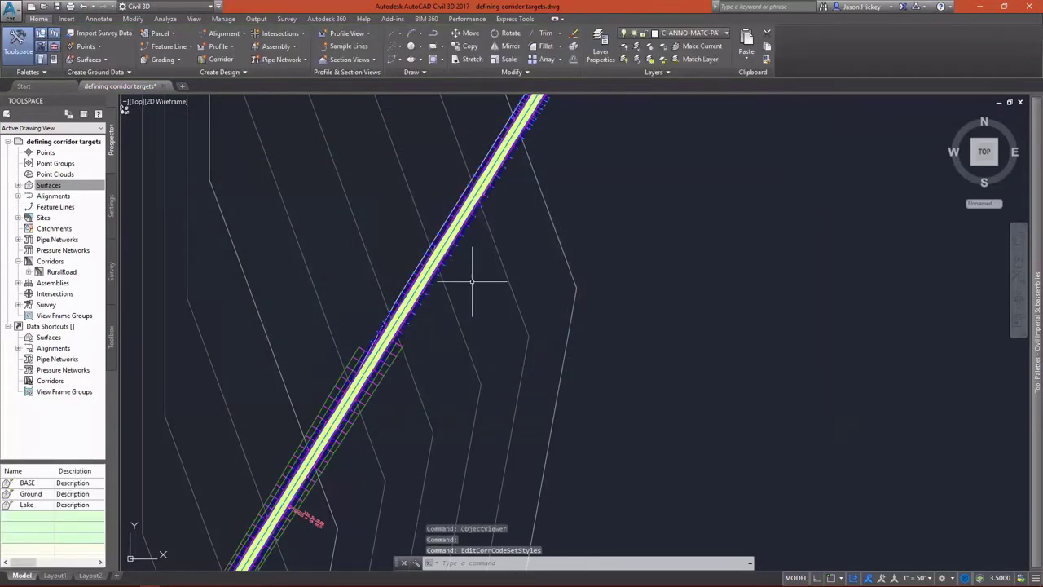
Zoom and pan along the restyled corridor to check its shaded lanes and daylight links.
scroll(530, 168, "down", 2)
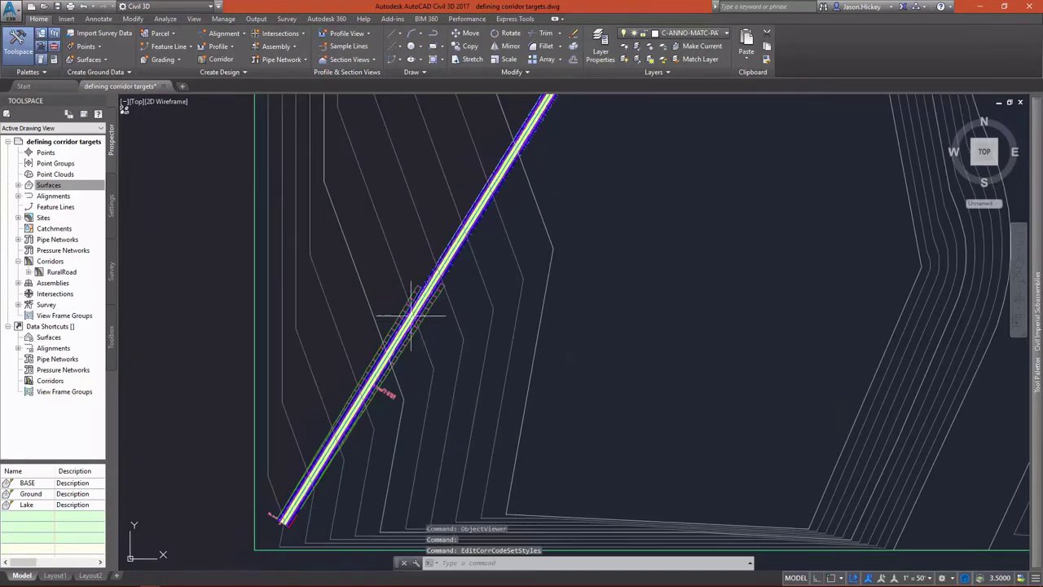
scroll(407, 322, "up", 3)
scroll(405, 326, "up", 1)
mouse_move(408, 323)
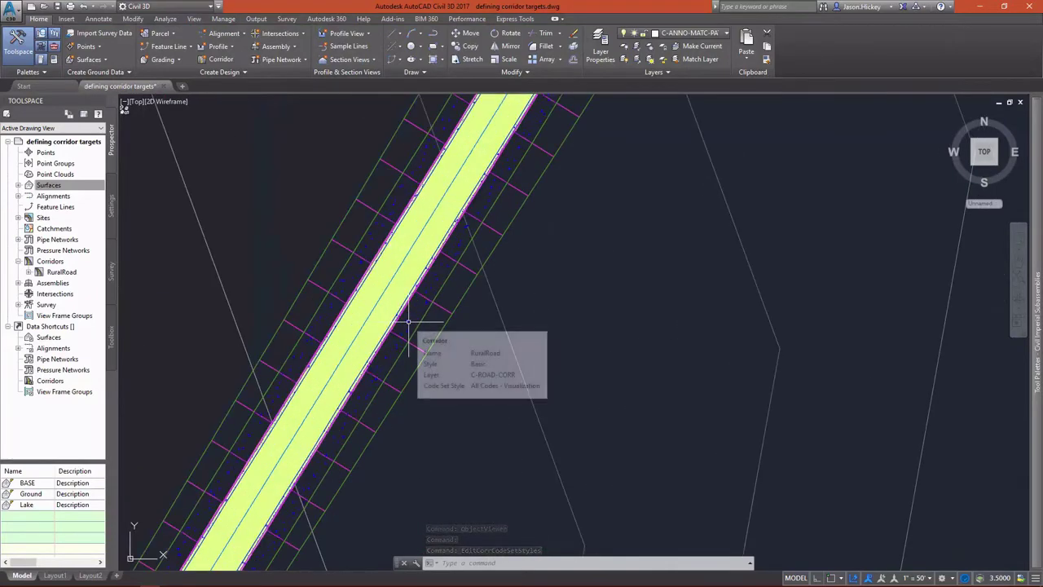
scroll(417, 295, "up", 1)
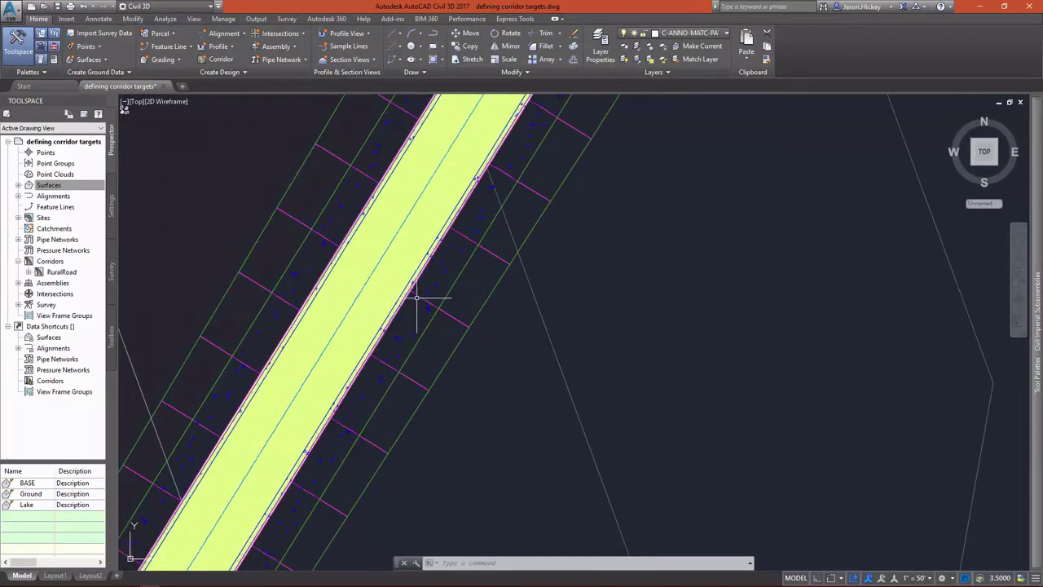
scroll(402, 329, "down", 1)
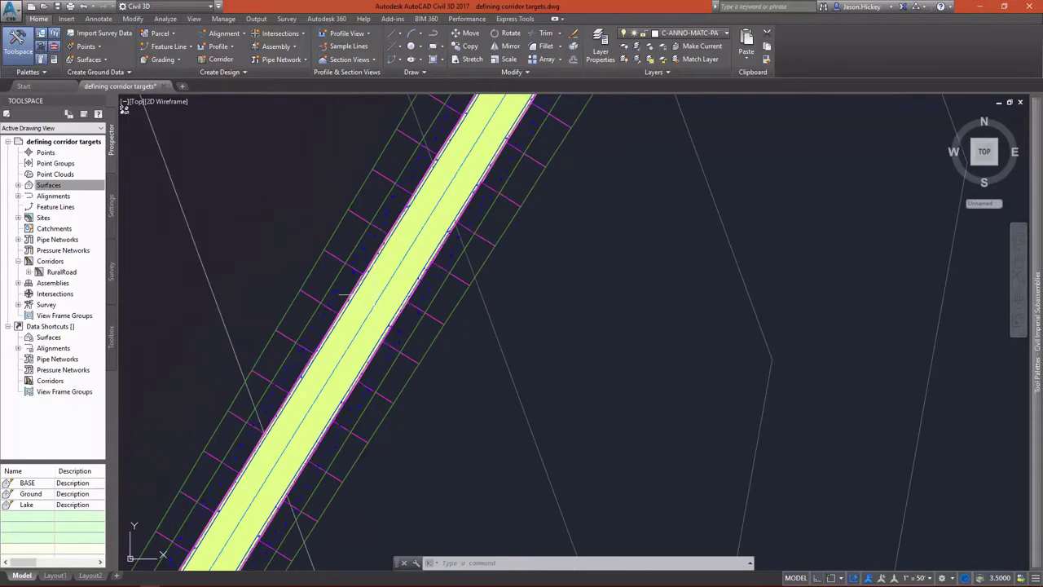
scroll(346, 294, "down", 4)
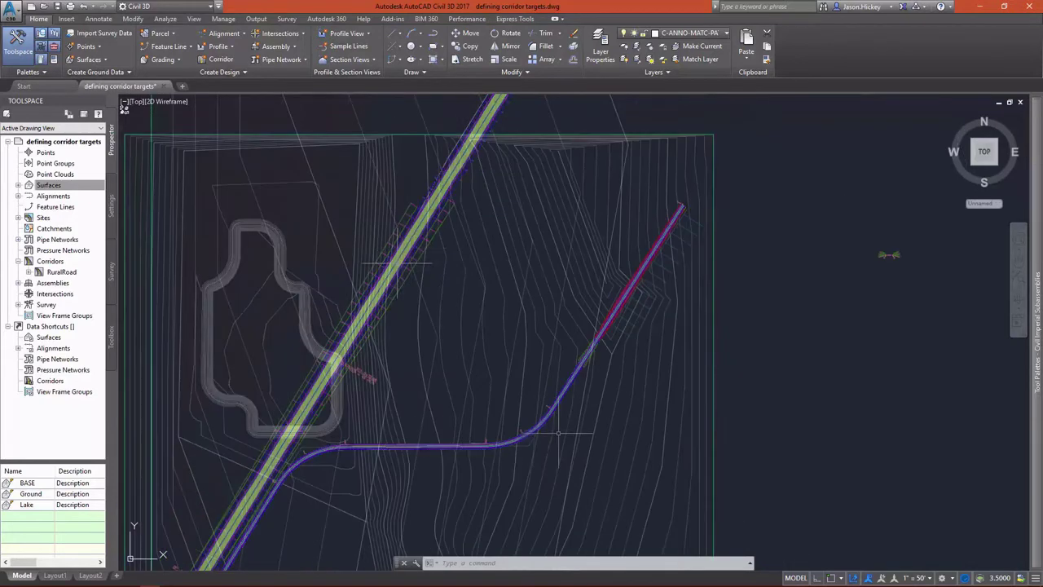
scroll(586, 277, "up", 5)
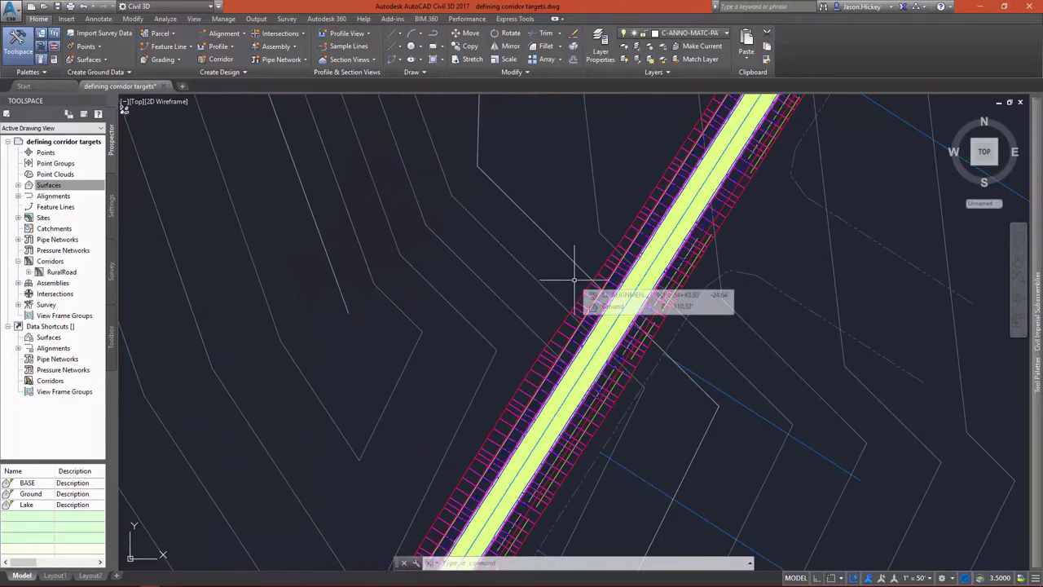
scroll(750, 209, "down", 6)
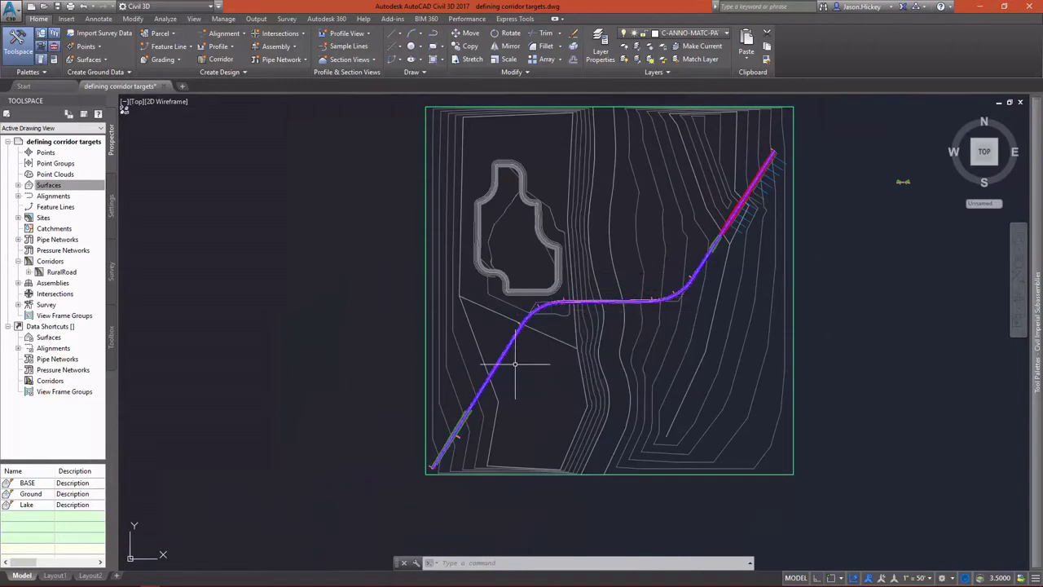
scroll(516, 361, "up", 2)
scroll(498, 407, "up", 2)
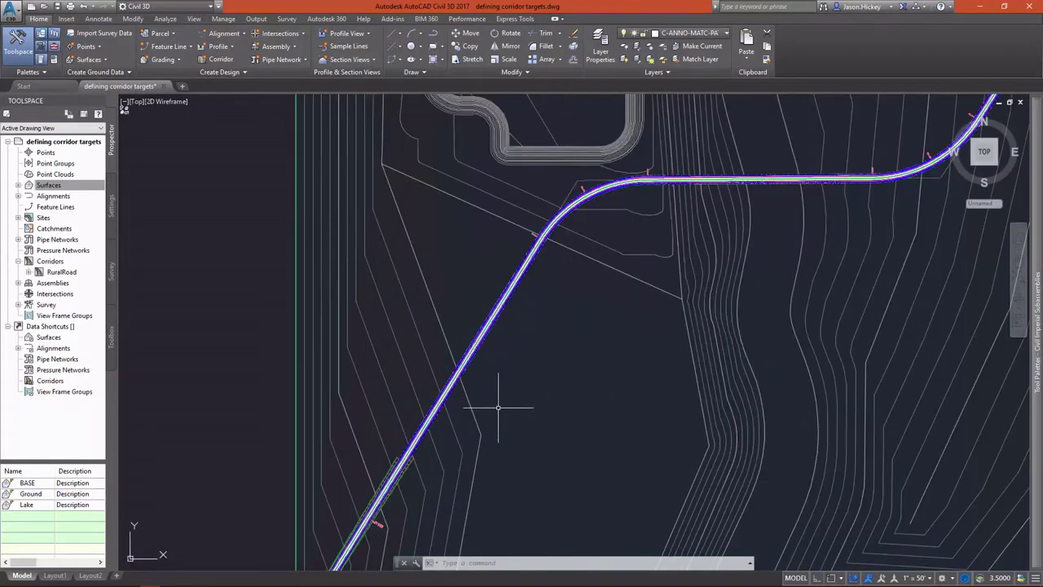
scroll(506, 346, "down", 2)
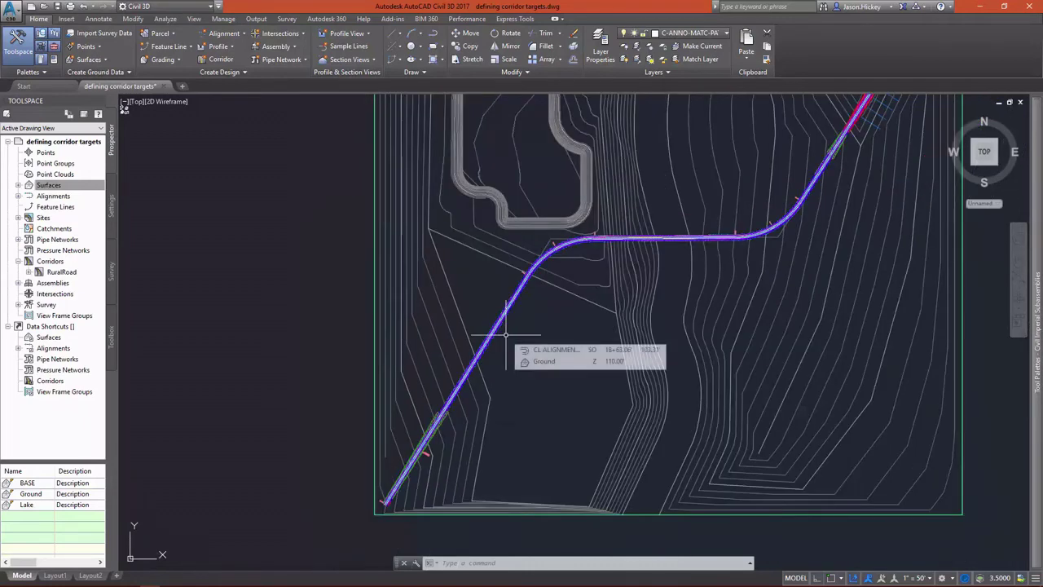
scroll(421, 443, "up", 3)
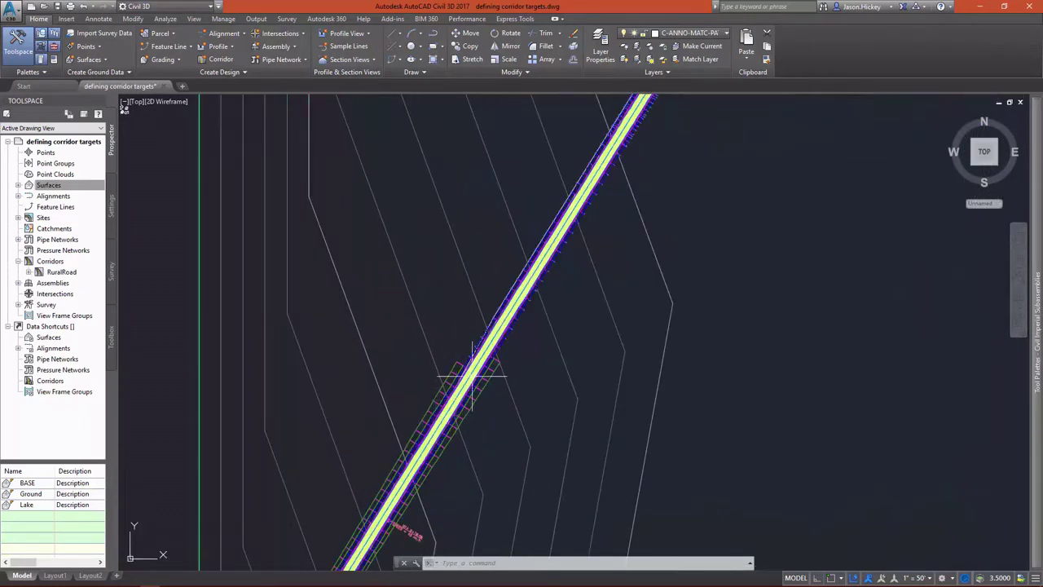
scroll(478, 303, "up", 3)
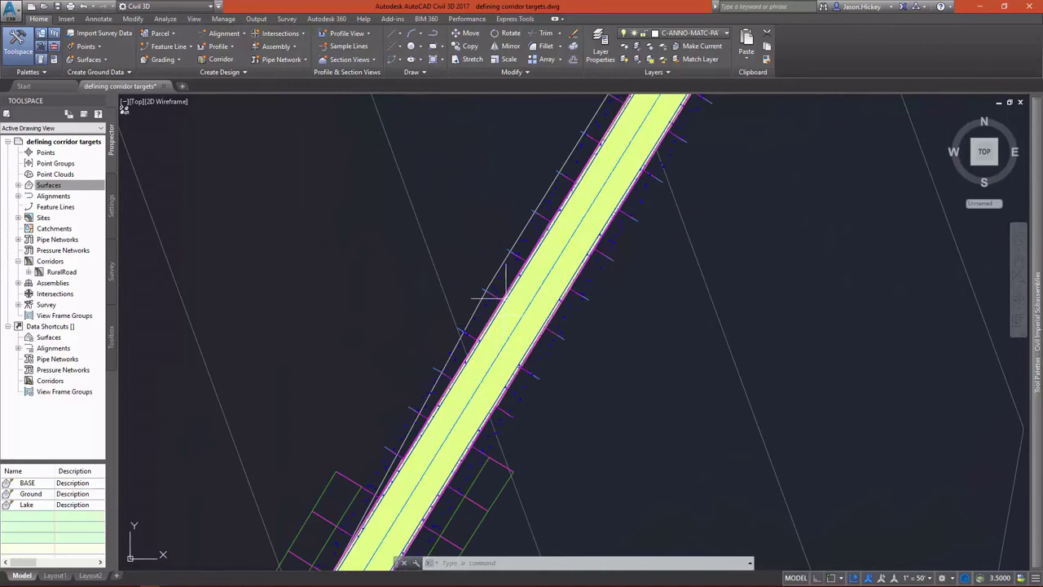
Open RuralRoad's Corridor Properties and its region Target Mapping, scrolling to the width and offset targets.
right_click(50, 272)
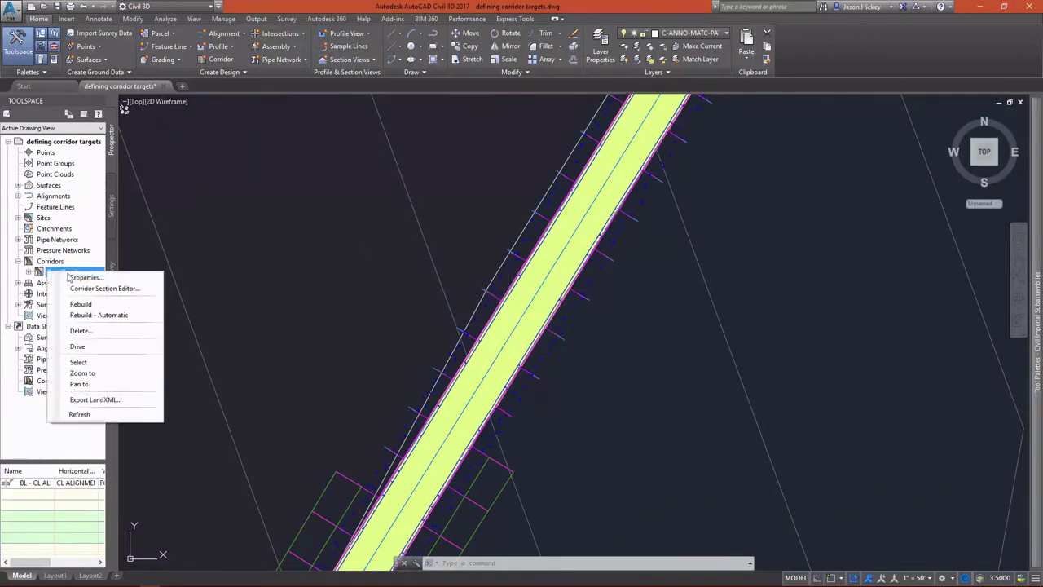
left_click(81, 278)
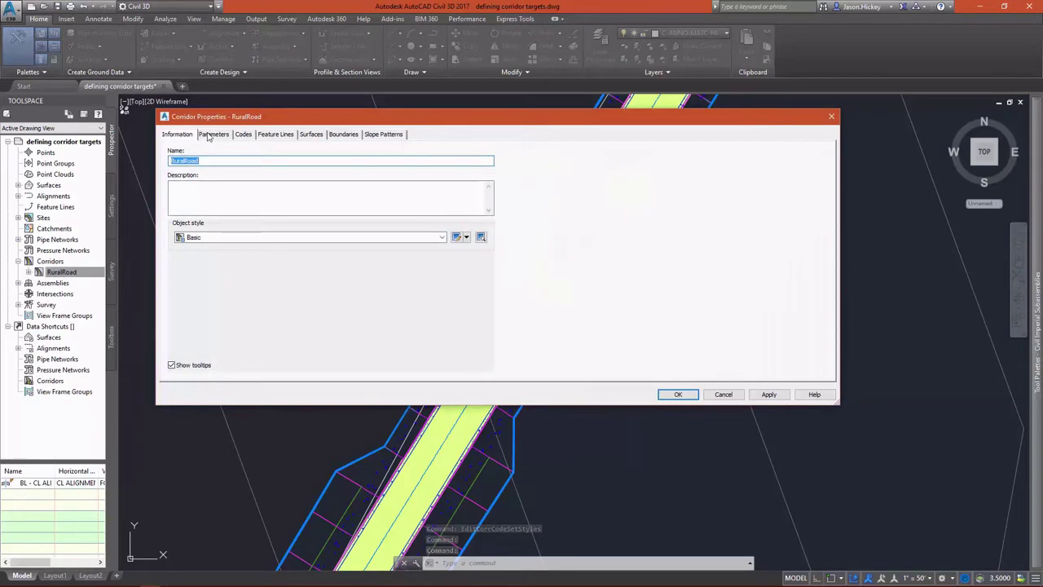
left_click(212, 135)
left_click(768, 156)
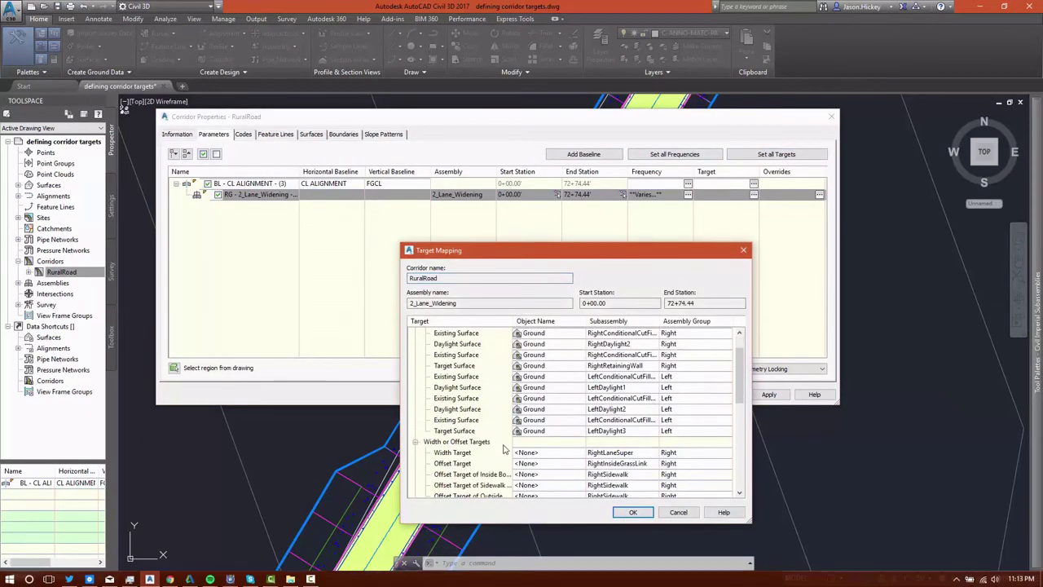
scroll(503, 448, "down", 3)
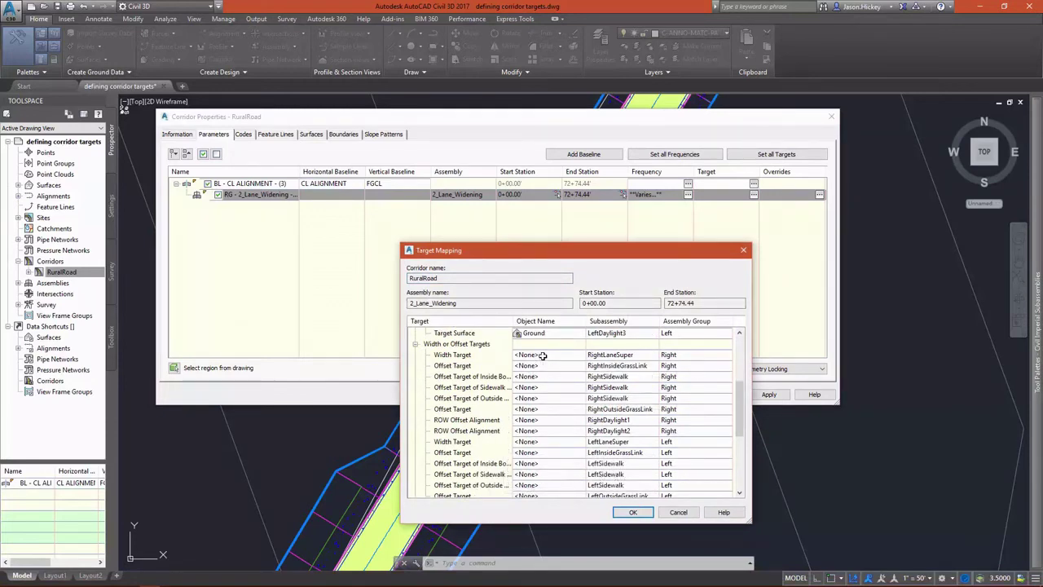
Set the right lane width target to the CL ALIGNMENT-Right-12.00 offset alignment.
left_click(542, 355)
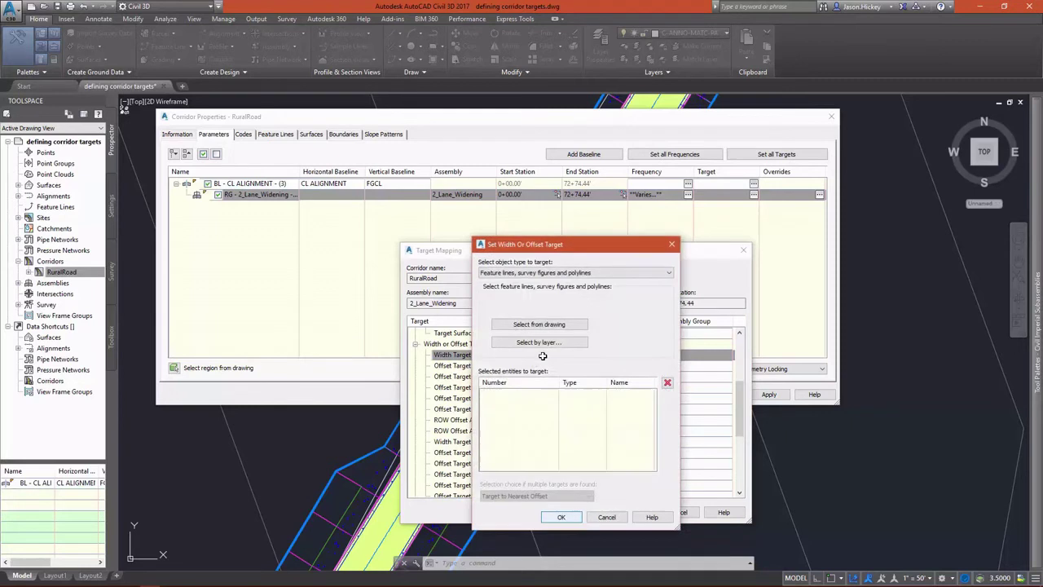
left_click(614, 273)
left_click(607, 283)
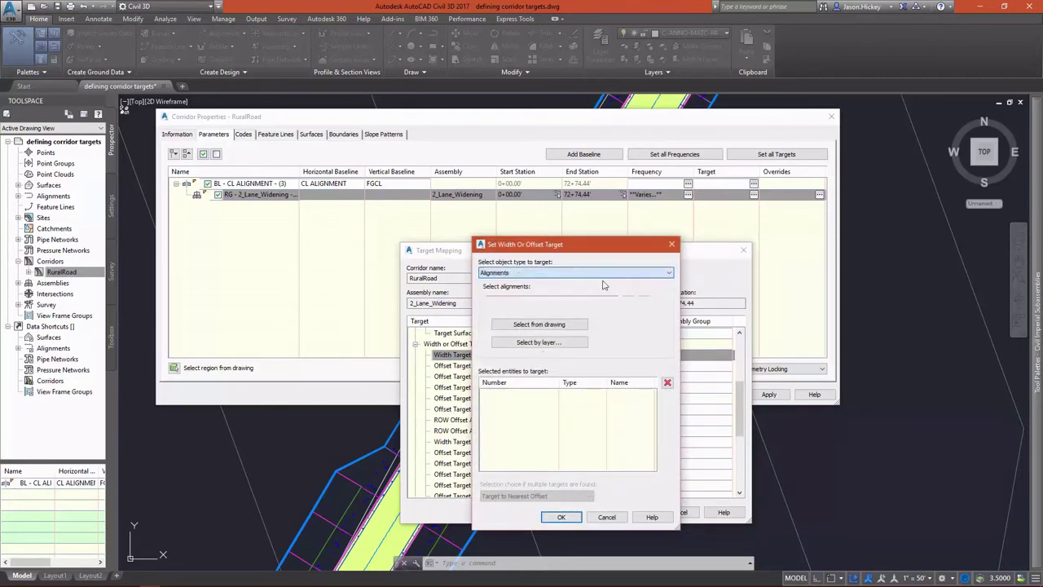
left_click_drag(578, 253, 807, 219)
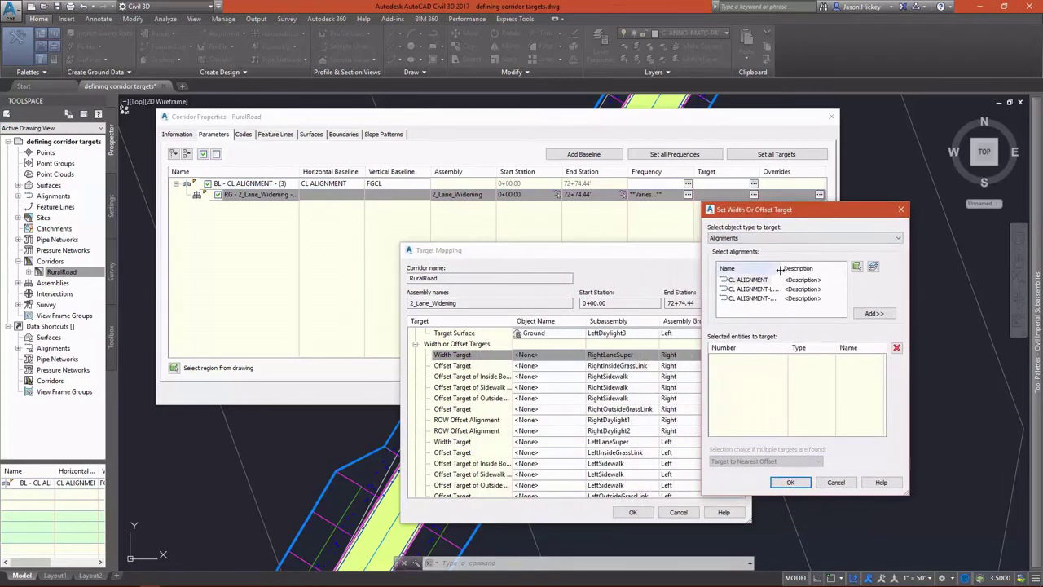
left_click_drag(782, 267, 810, 267)
left_click(748, 280)
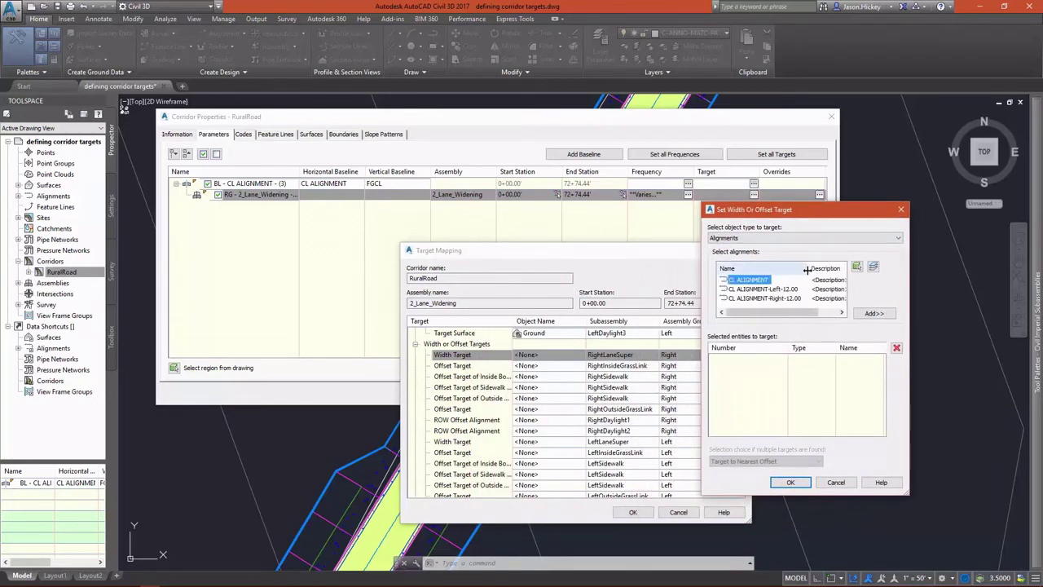
left_click(774, 298)
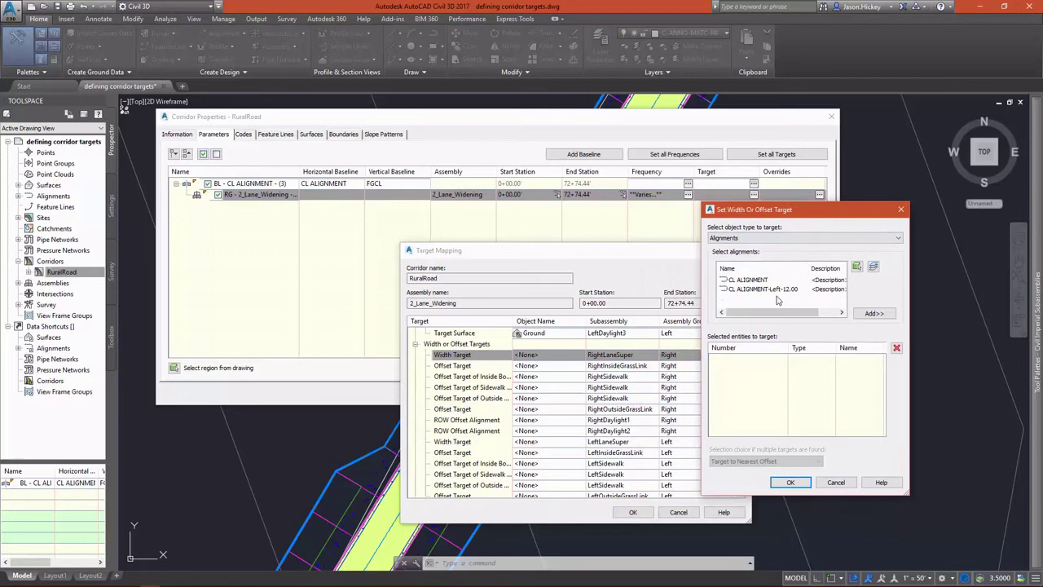
left_click(872, 315)
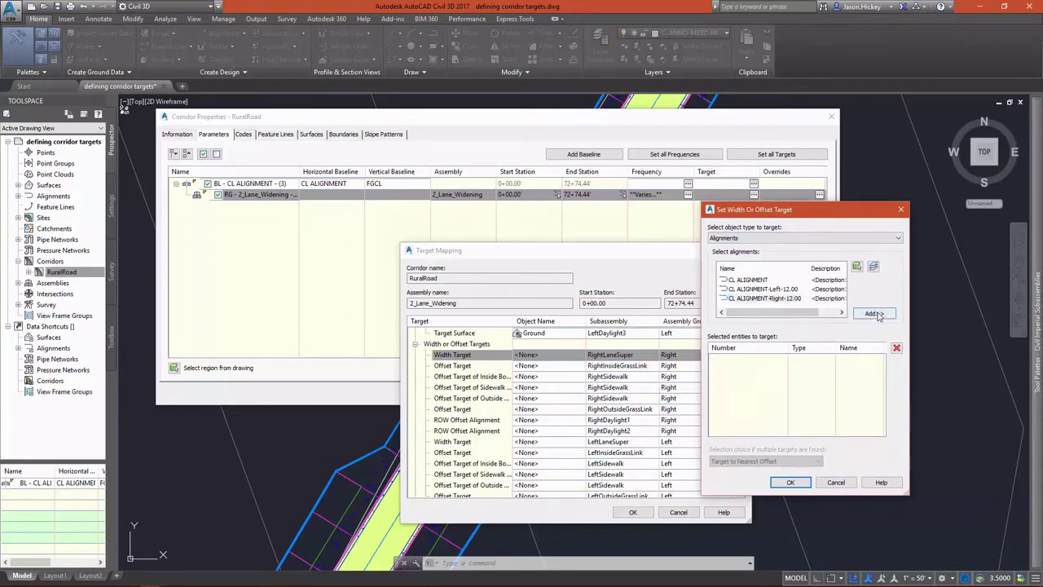
left_click(790, 483)
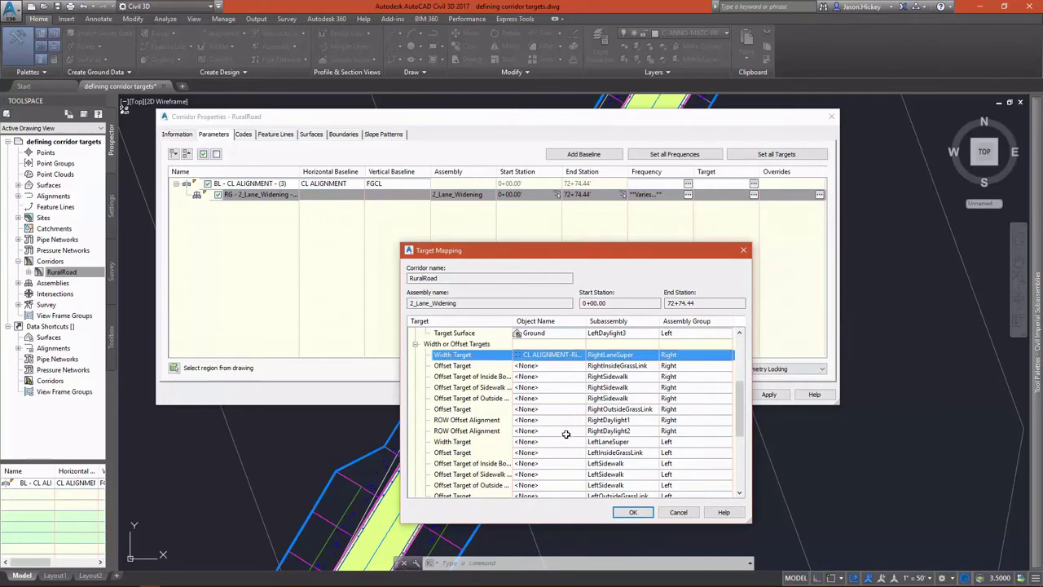
Set the left lane width target to CL ALIGNMENT-Left-12.00 and accept the target mapping.
left_click(526, 443)
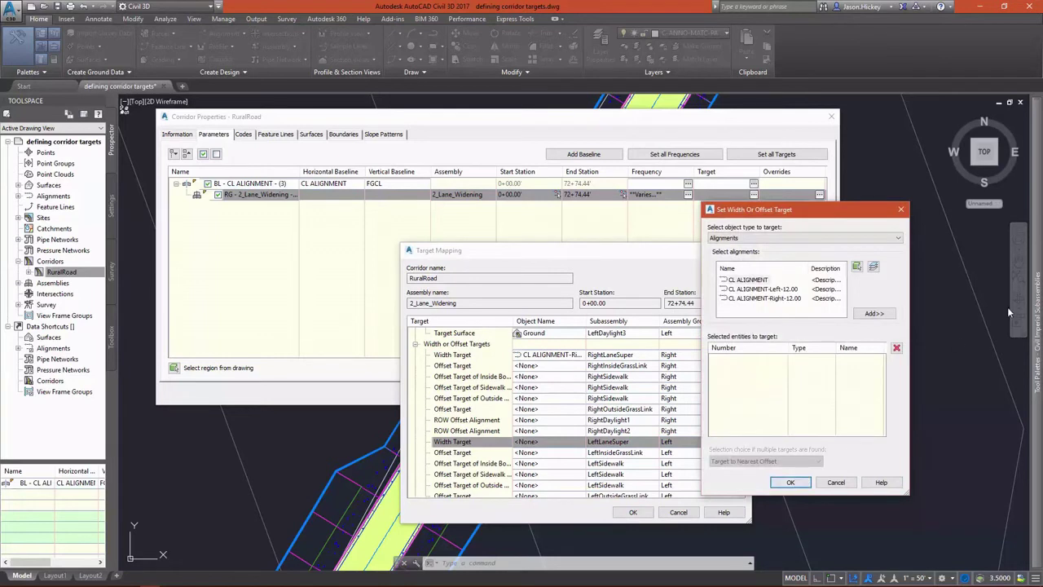
left_click(765, 290)
left_click(874, 313)
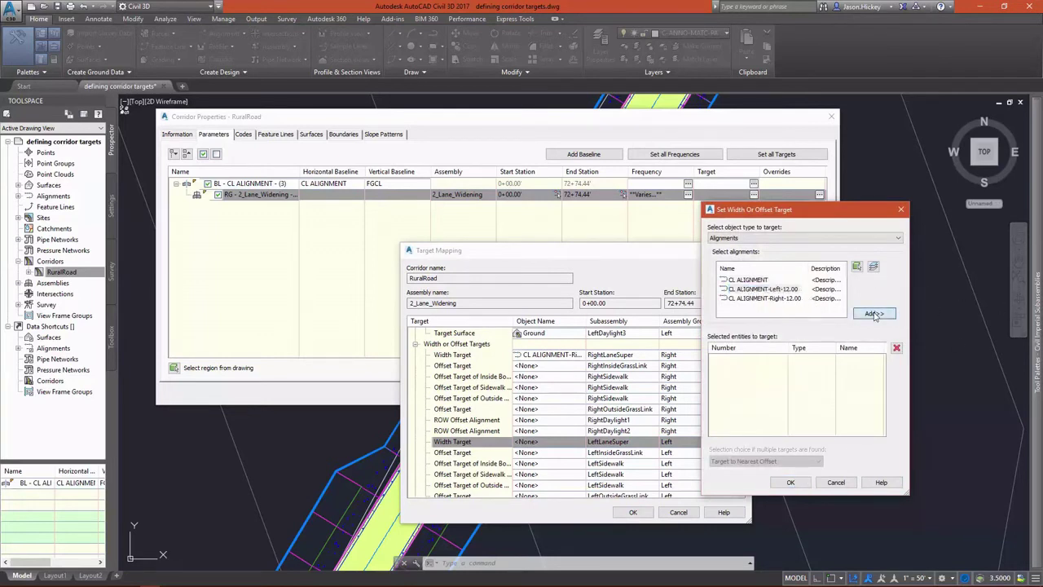
left_click(787, 483)
left_click(633, 512)
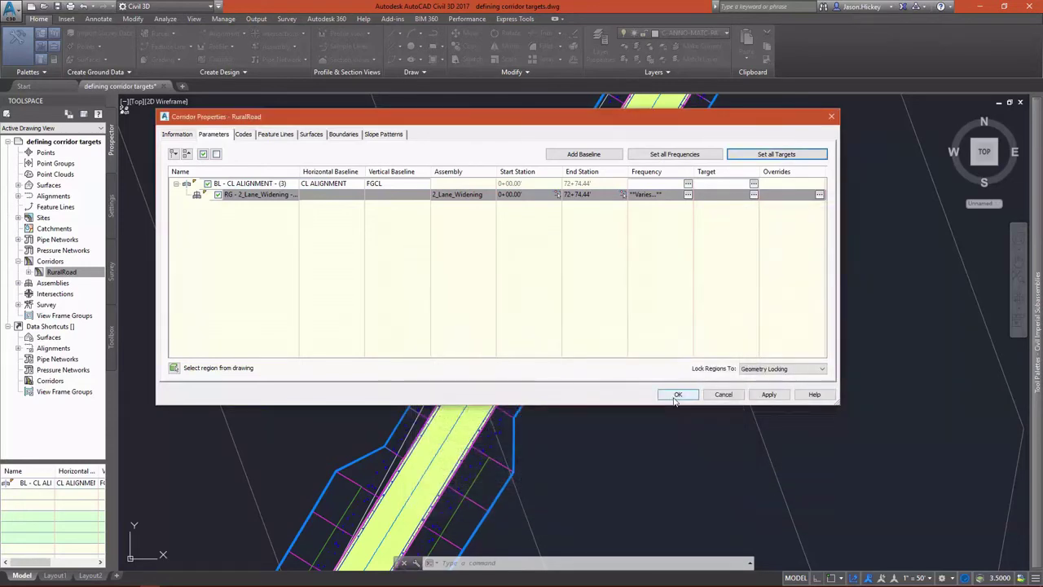
Accept the new offset-alignment targets, zoom to check the lane-widening tapers, then select RuralRoad in Prospector.
left_click(677, 395)
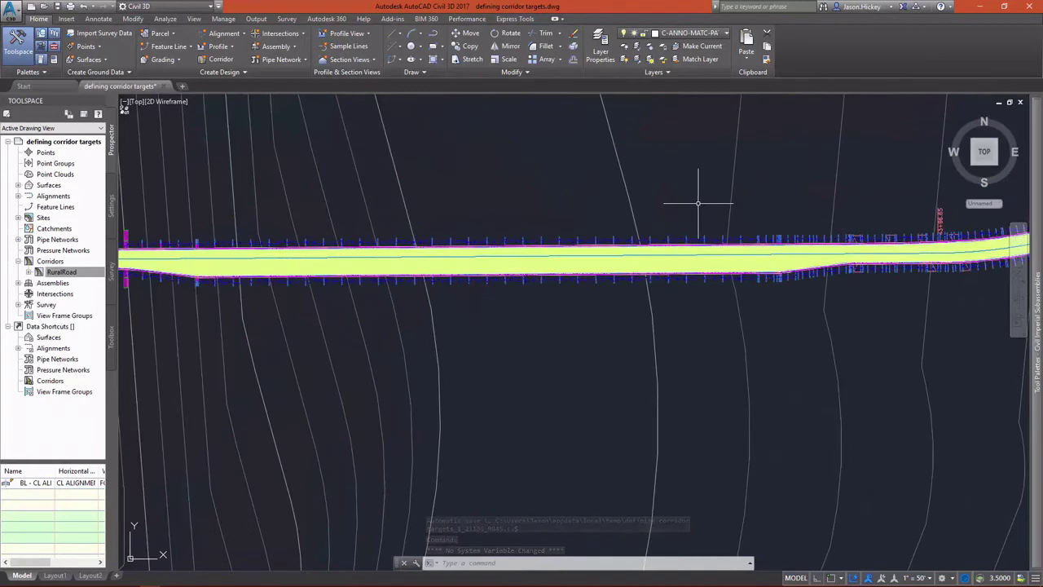
scroll(844, 269, "up", 5)
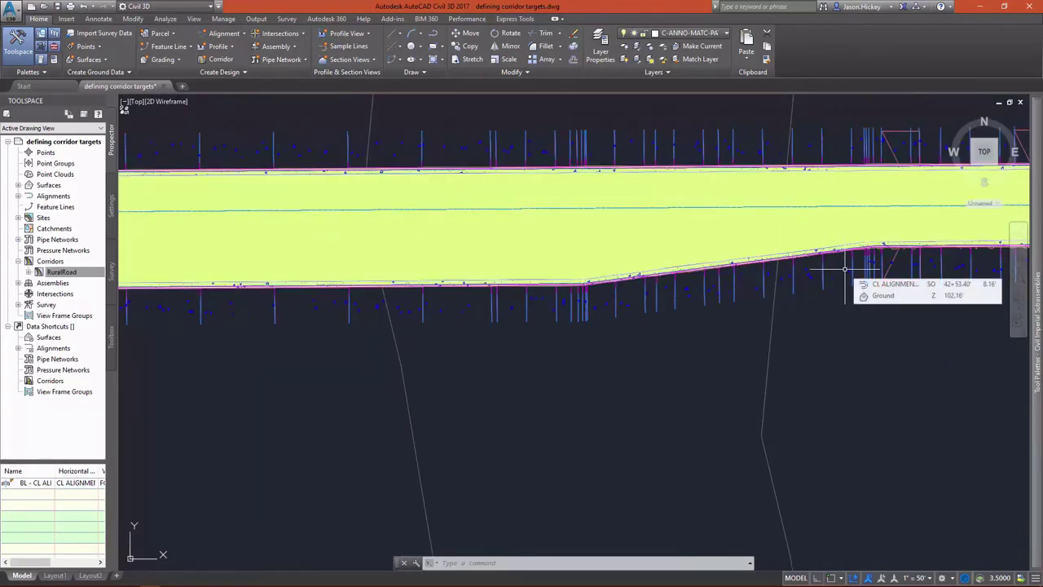
scroll(844, 269, "down", 8)
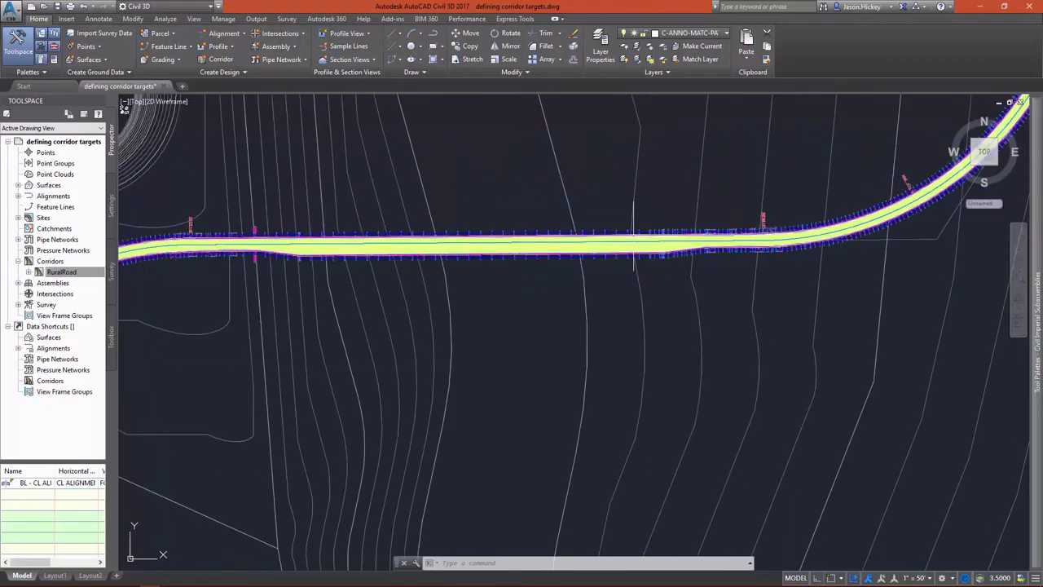
scroll(634, 236, "down", 5)
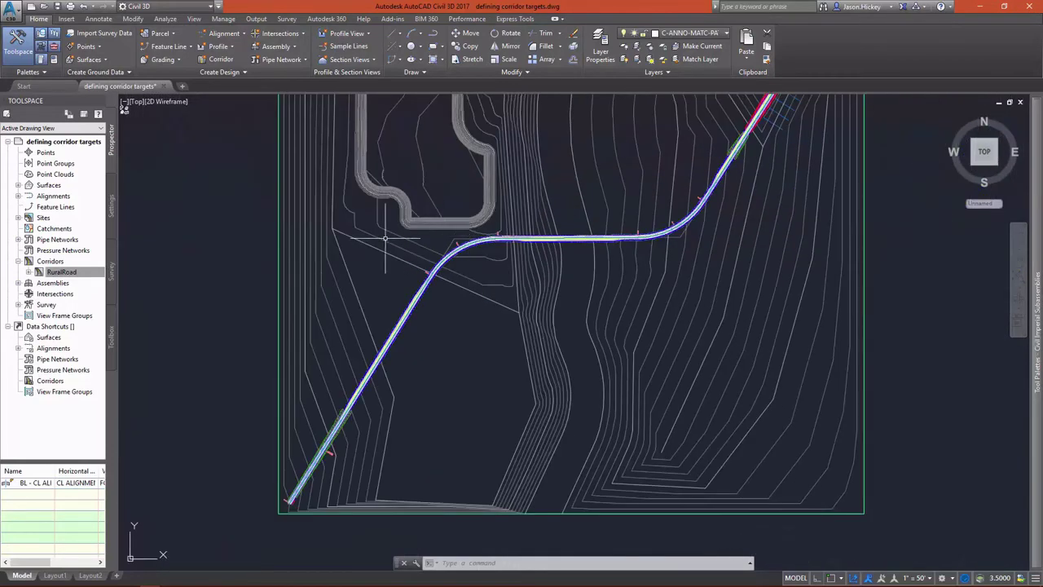
scroll(385, 238, "up", 6)
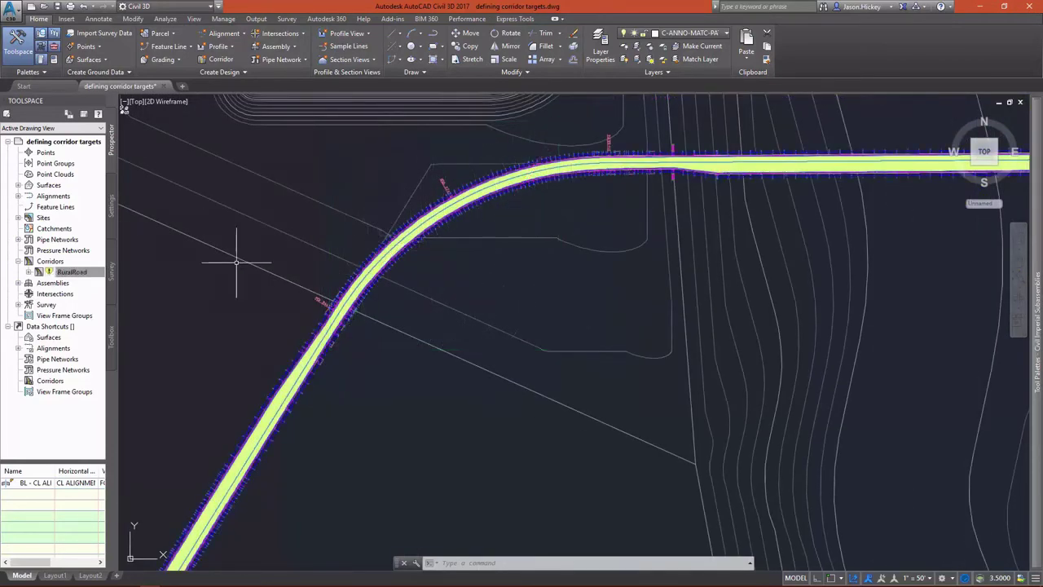
left_click(78, 273)
Run Rebuild on the RuralRoad corridor from its Prospector context menu.
right_click(79, 276)
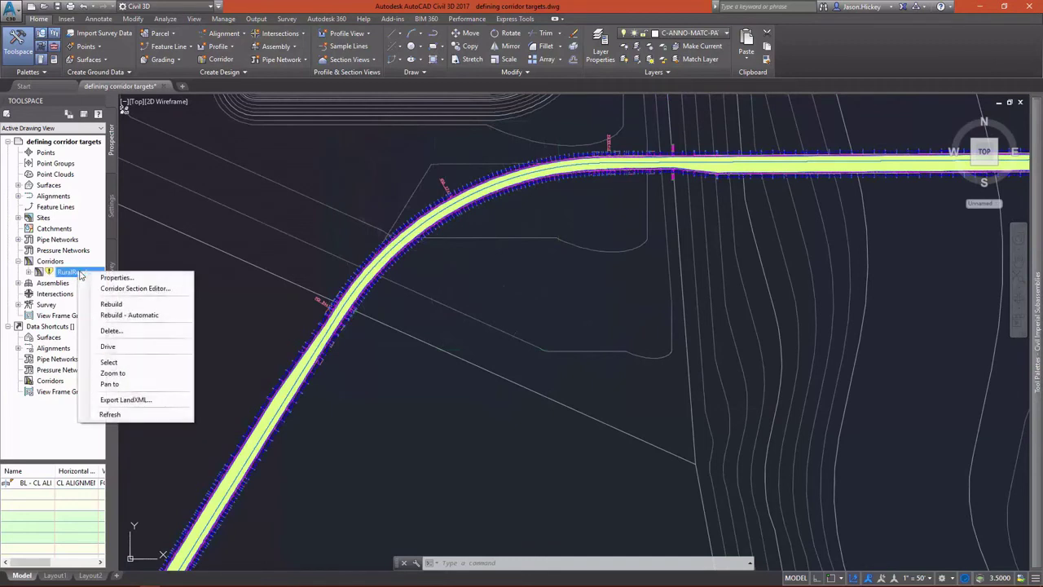
left_click(114, 304)
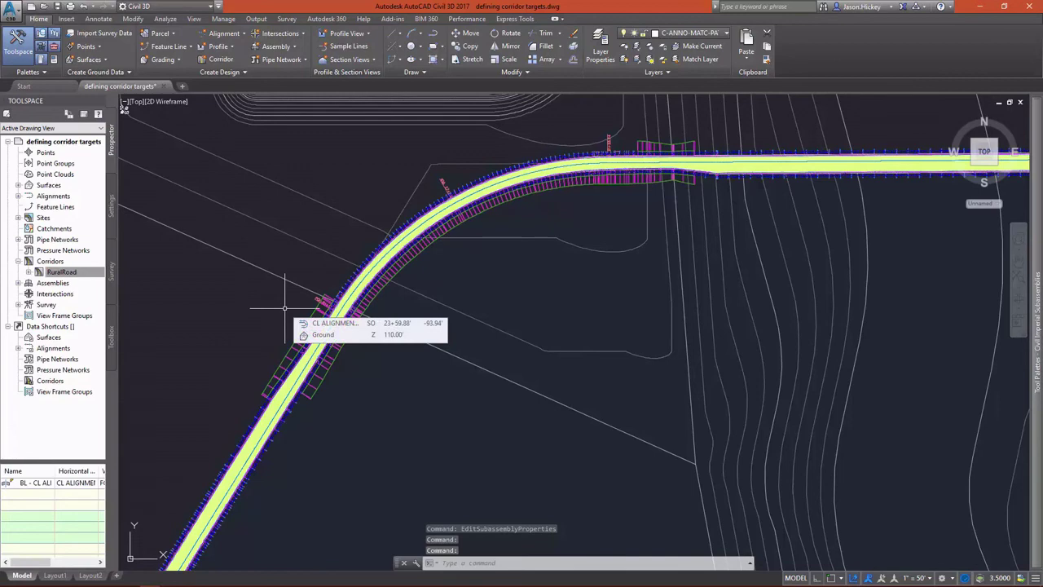
Show the RuralRoad corridor in the Object Viewer and zoom the 3D view.
left_click(318, 381)
right_click(318, 389)
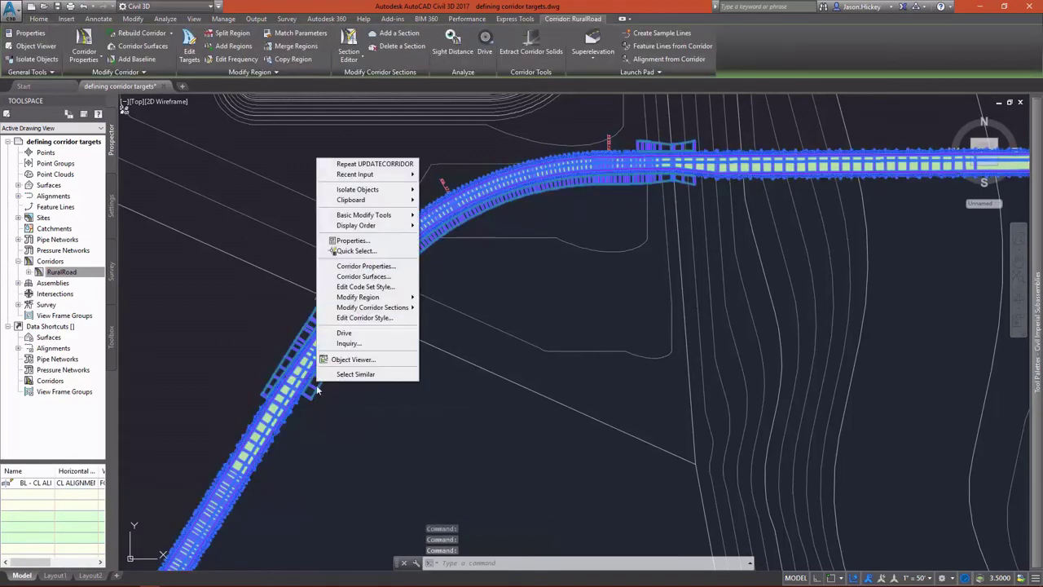
left_click(341, 359)
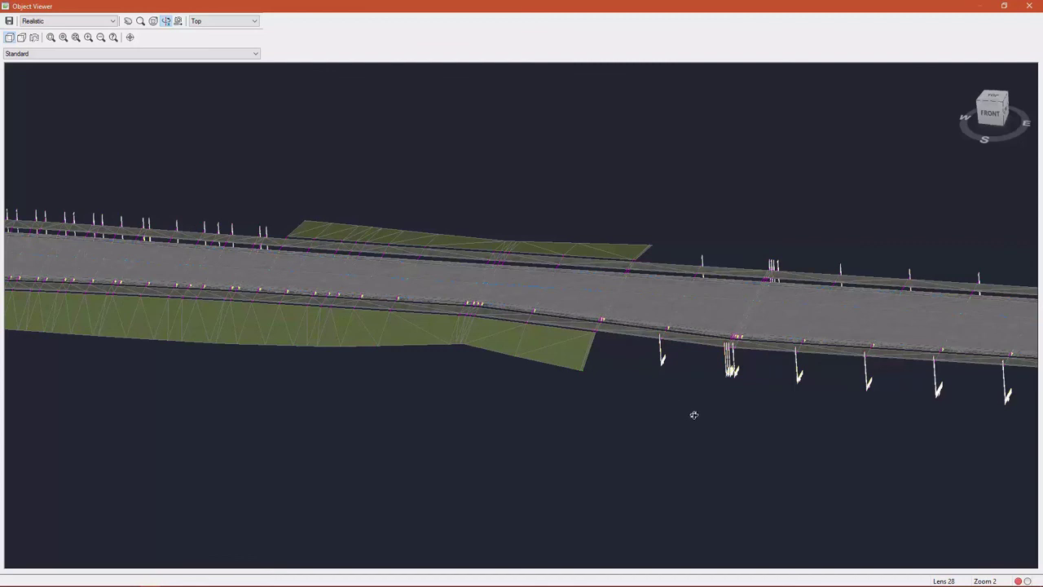
scroll(693, 415, "down", 2)
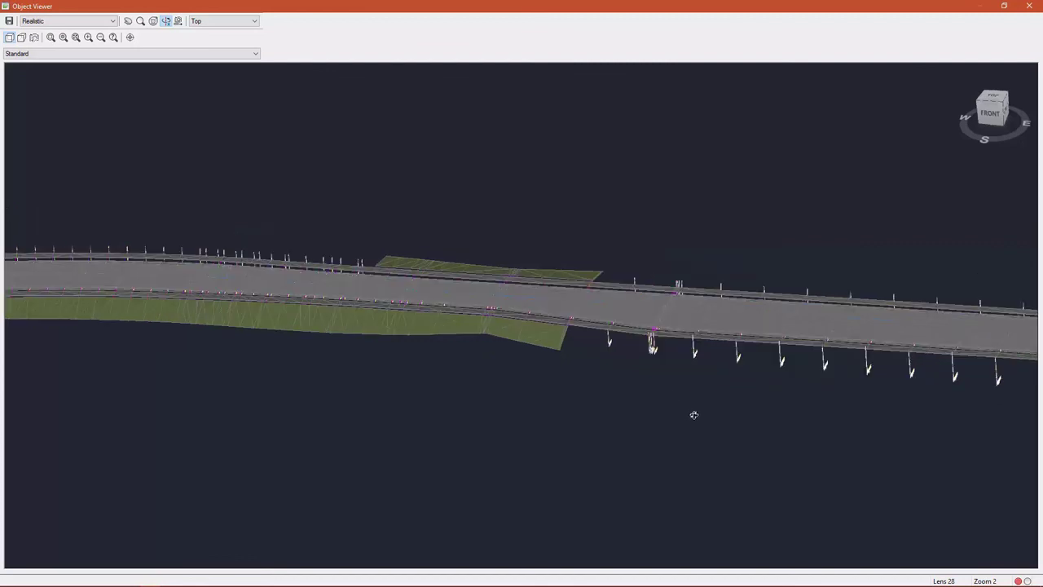